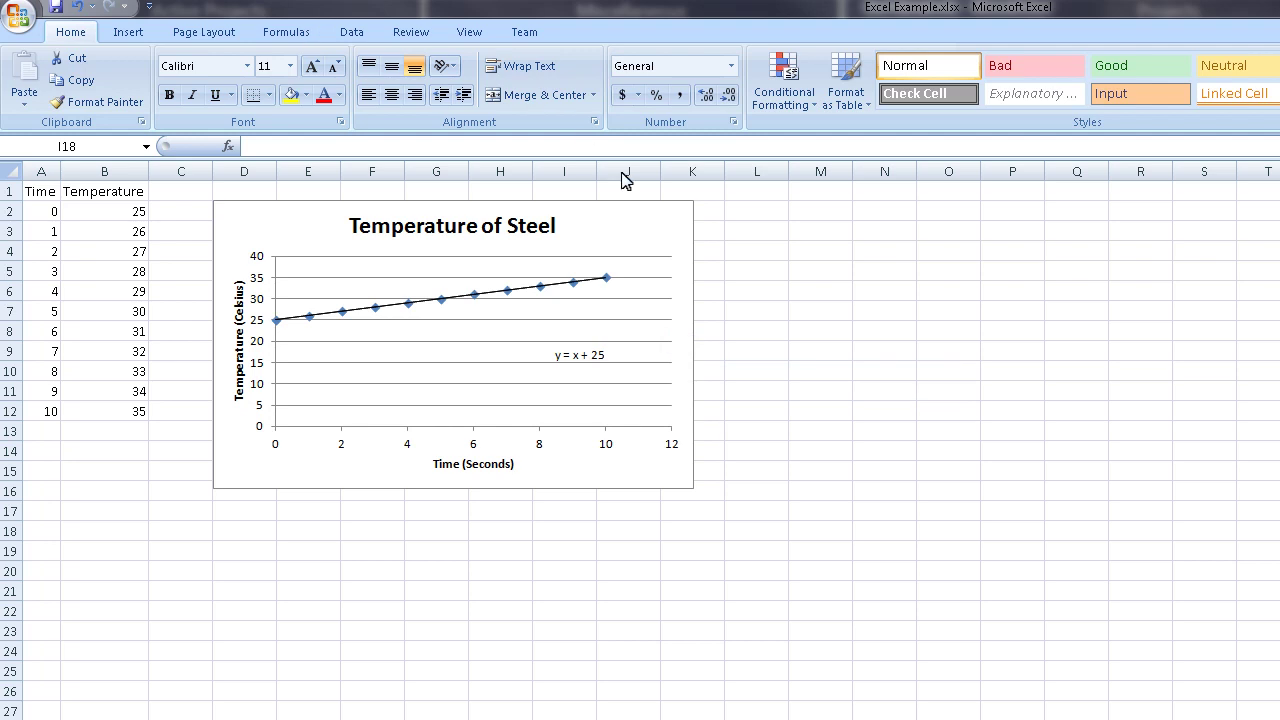
click(677, 254)
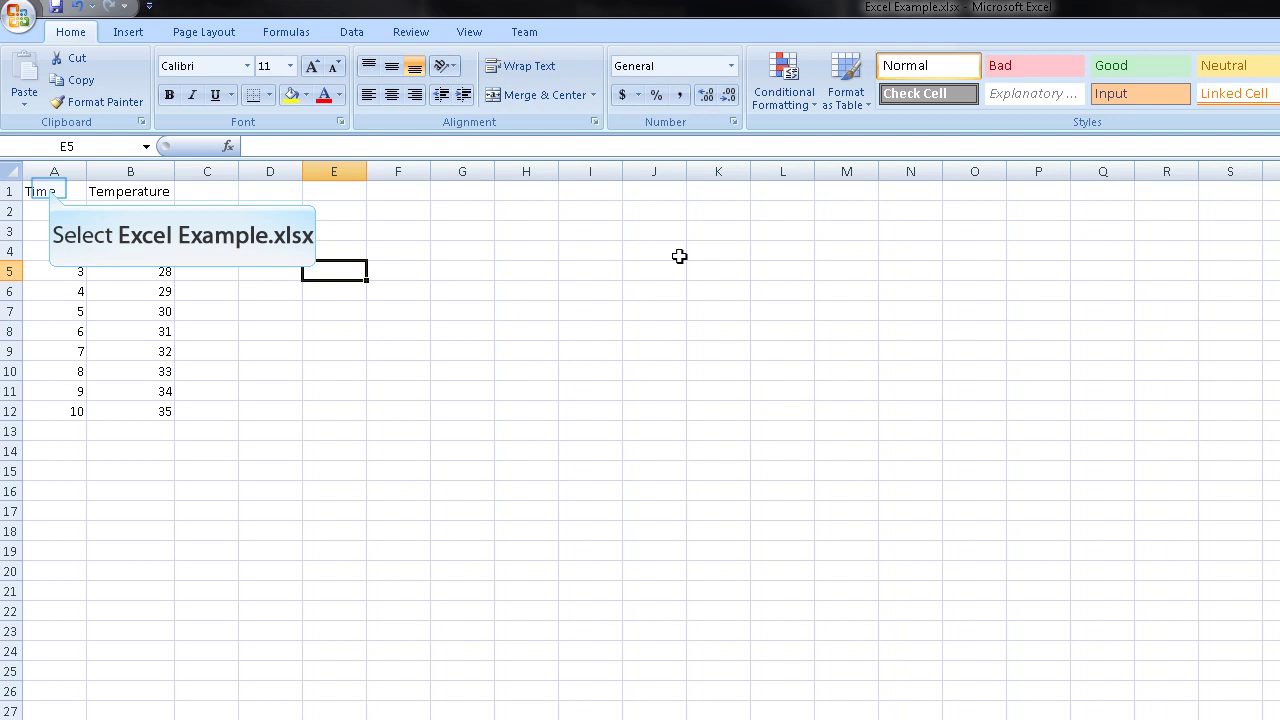
click(49, 189)
click(242, 246)
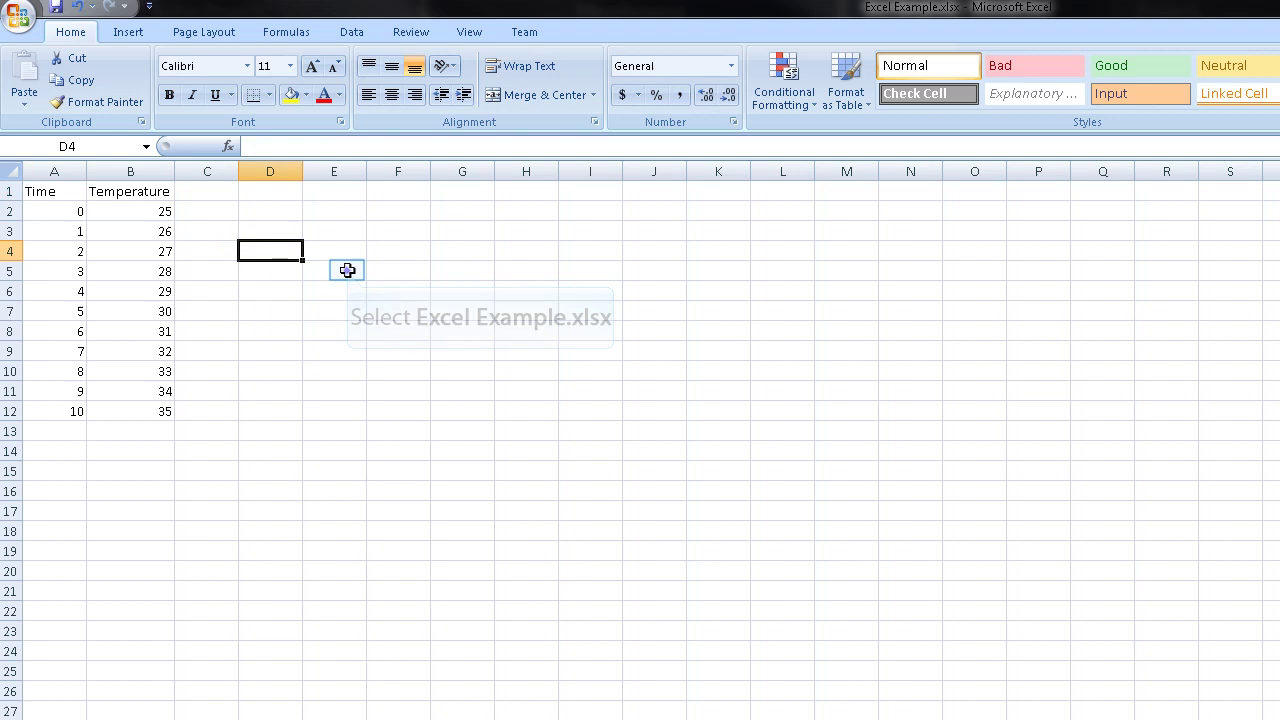
click(347, 270)
click(277, 236)
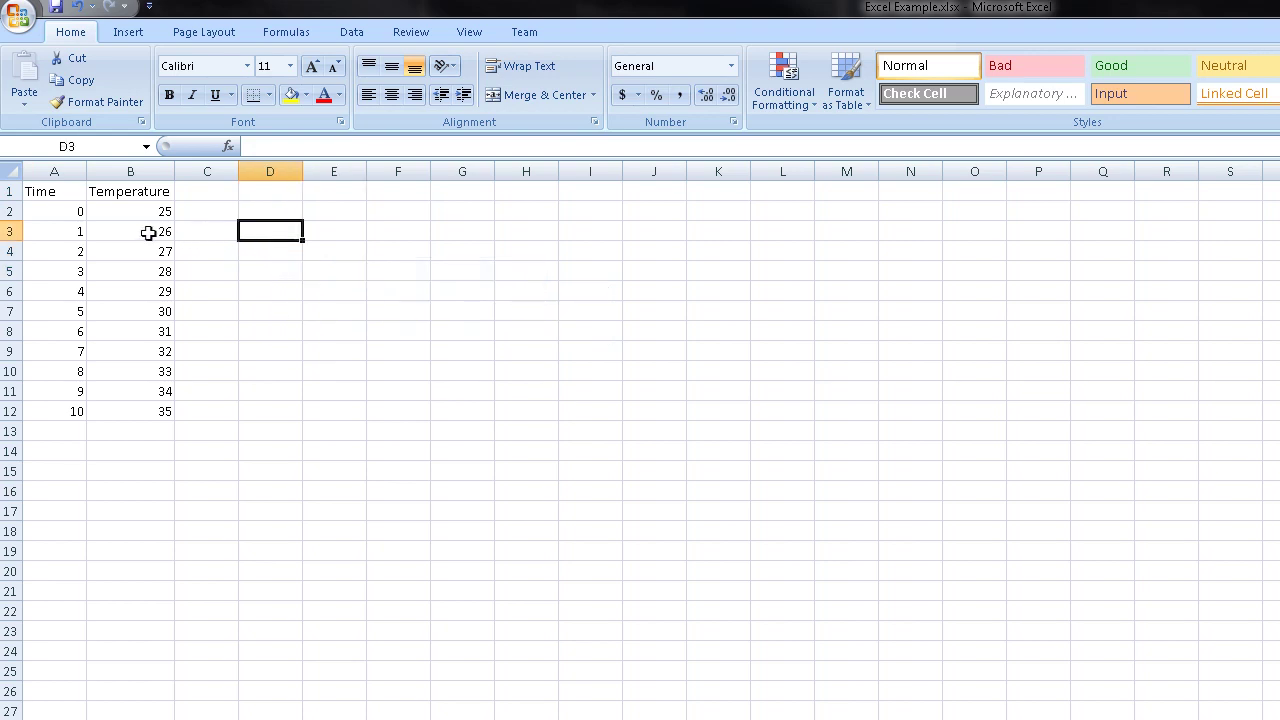
- Insert a markers-only scatter chart from the Time and Temperature data in A1:B12
drag(58, 189, 147, 418)
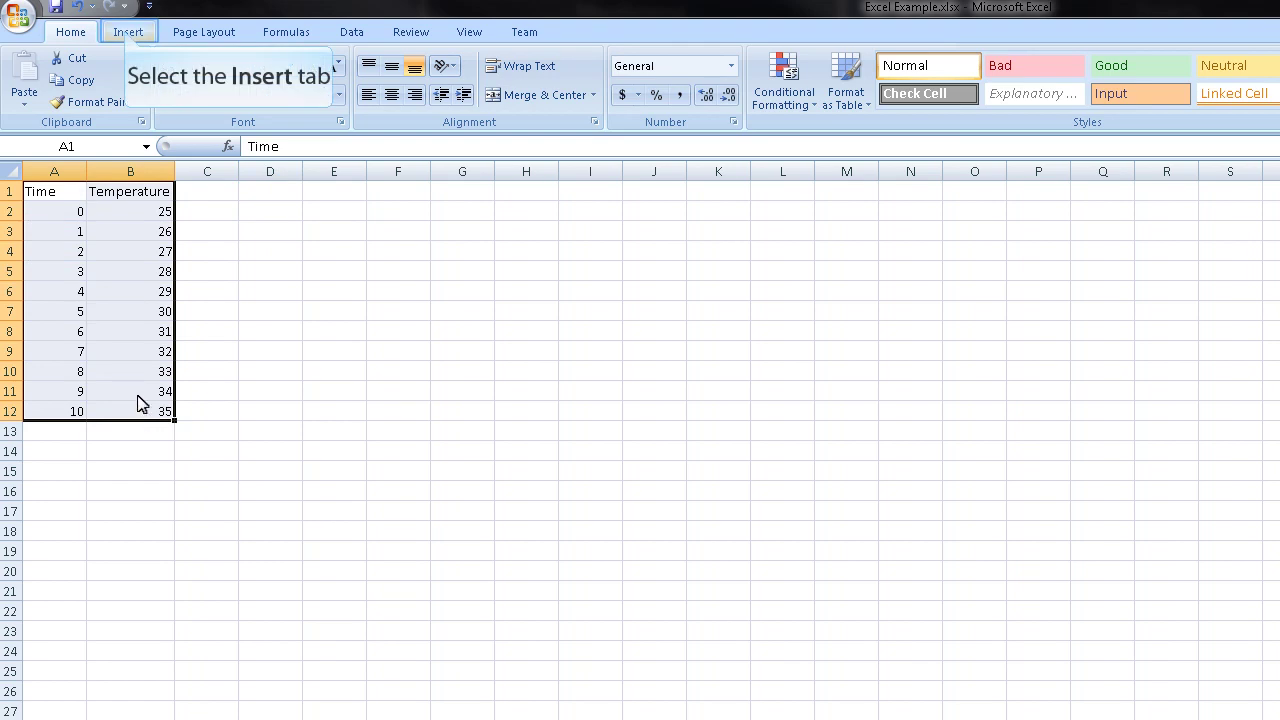
click(128, 36)
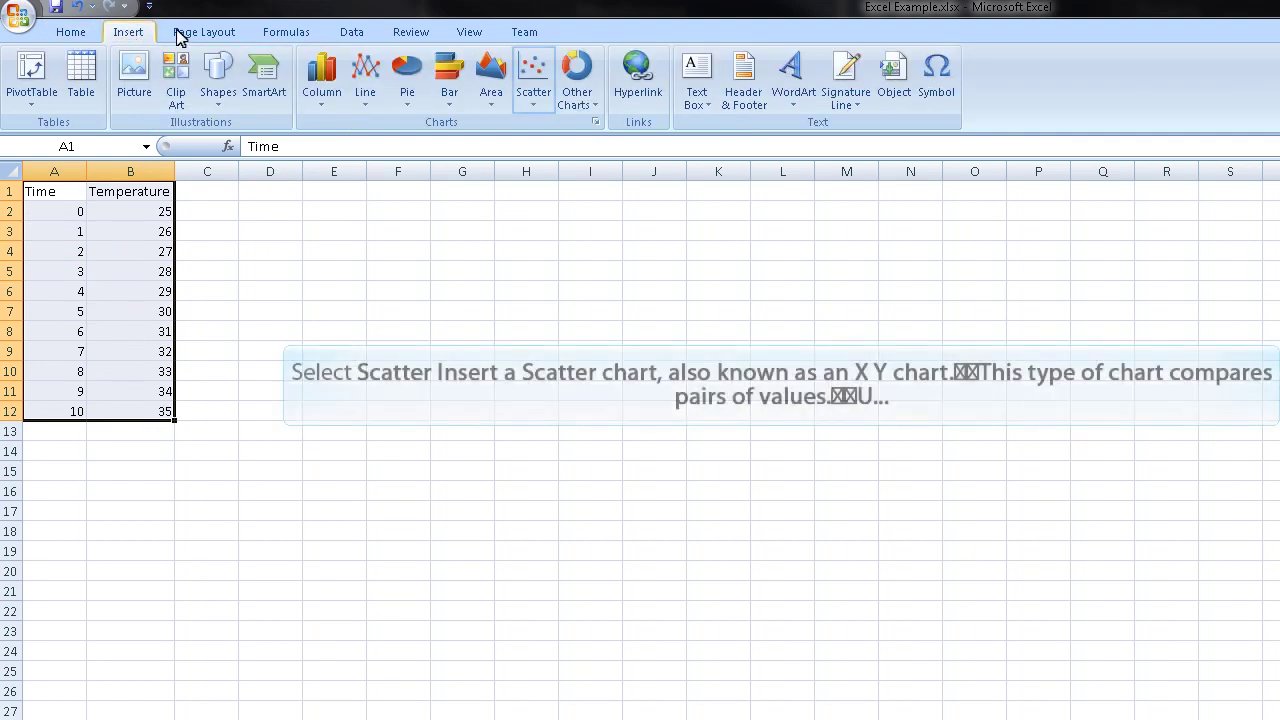
click(532, 98)
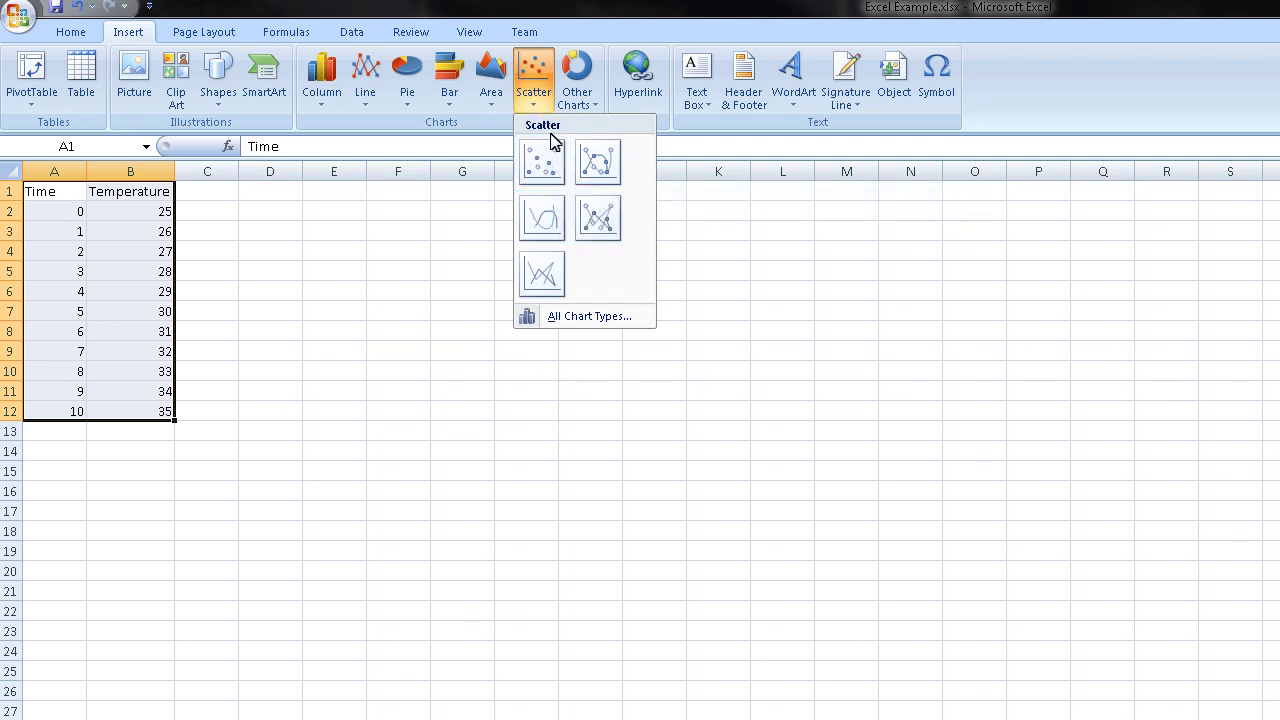
click(542, 163)
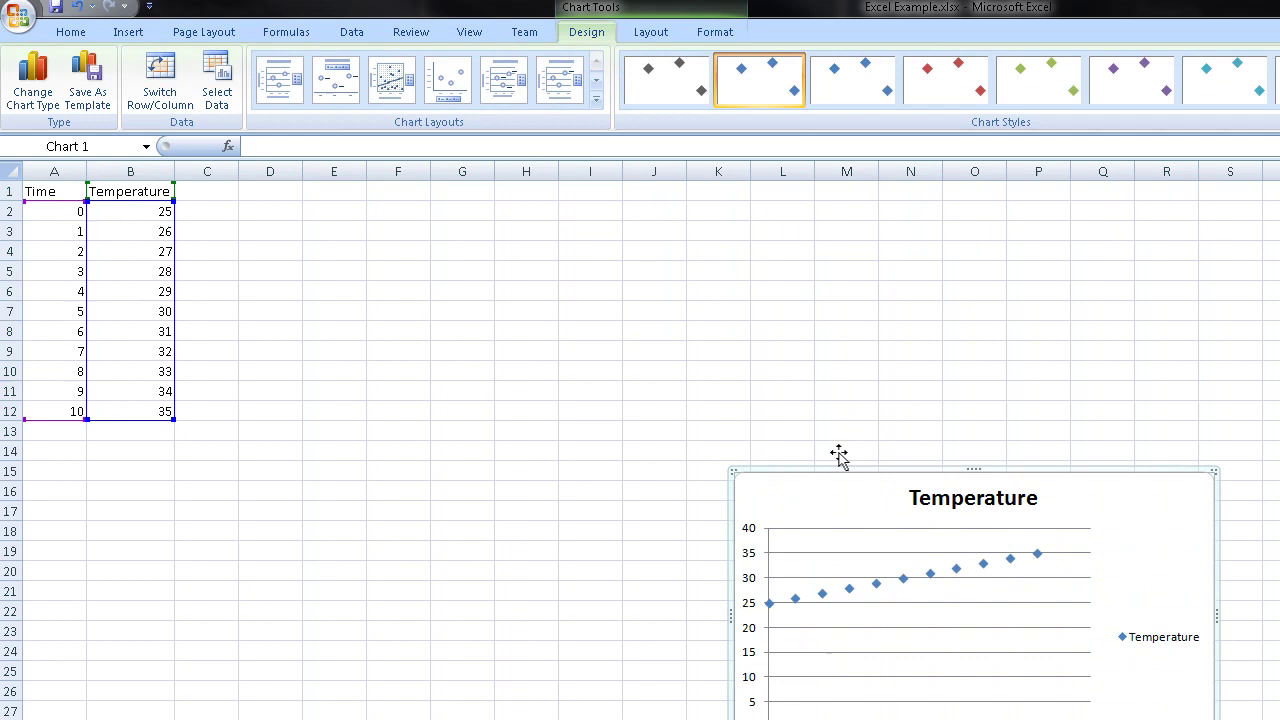
- Move the chart closer to the data table and delete its legend
drag(840, 476, 440, 278)
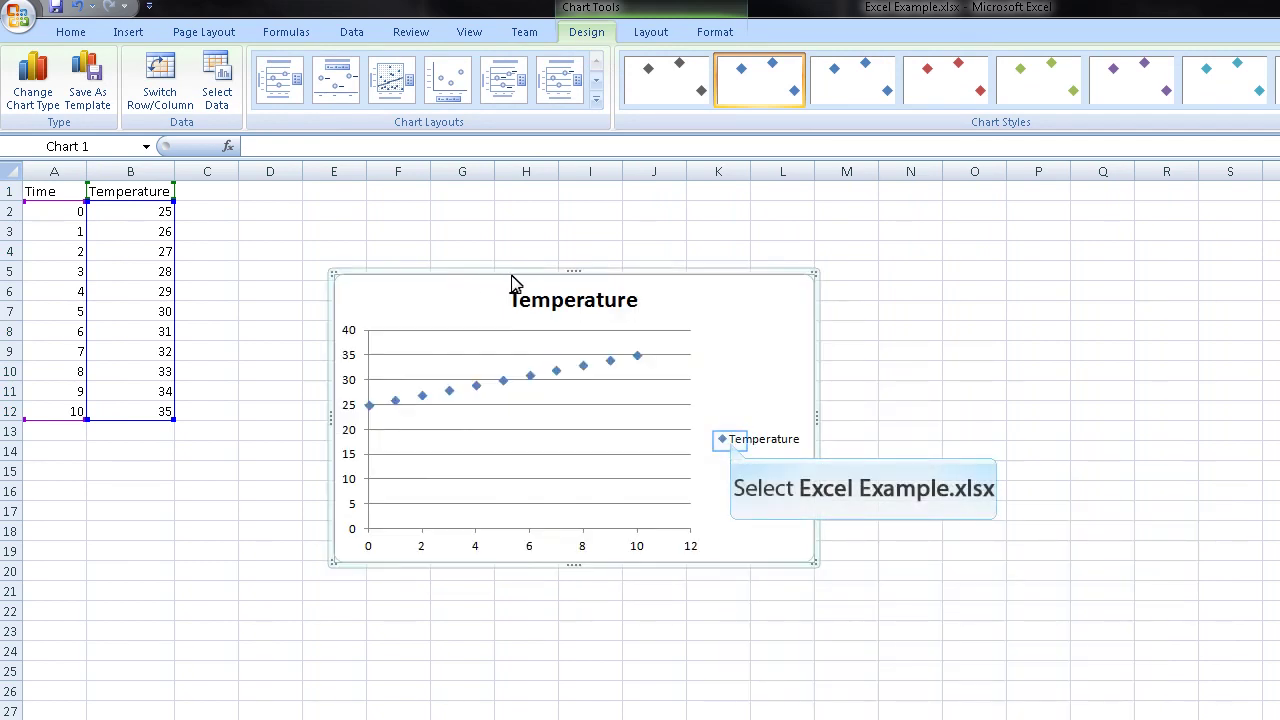
click(731, 443)
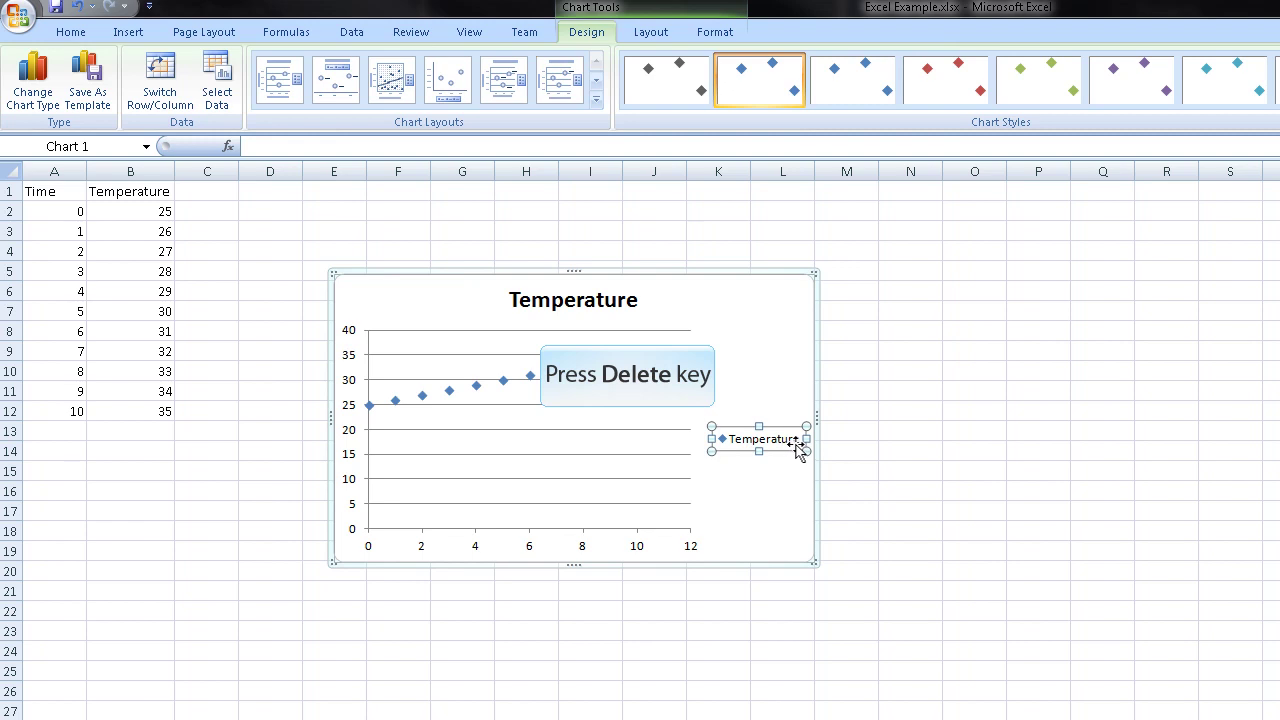
key(Delete)
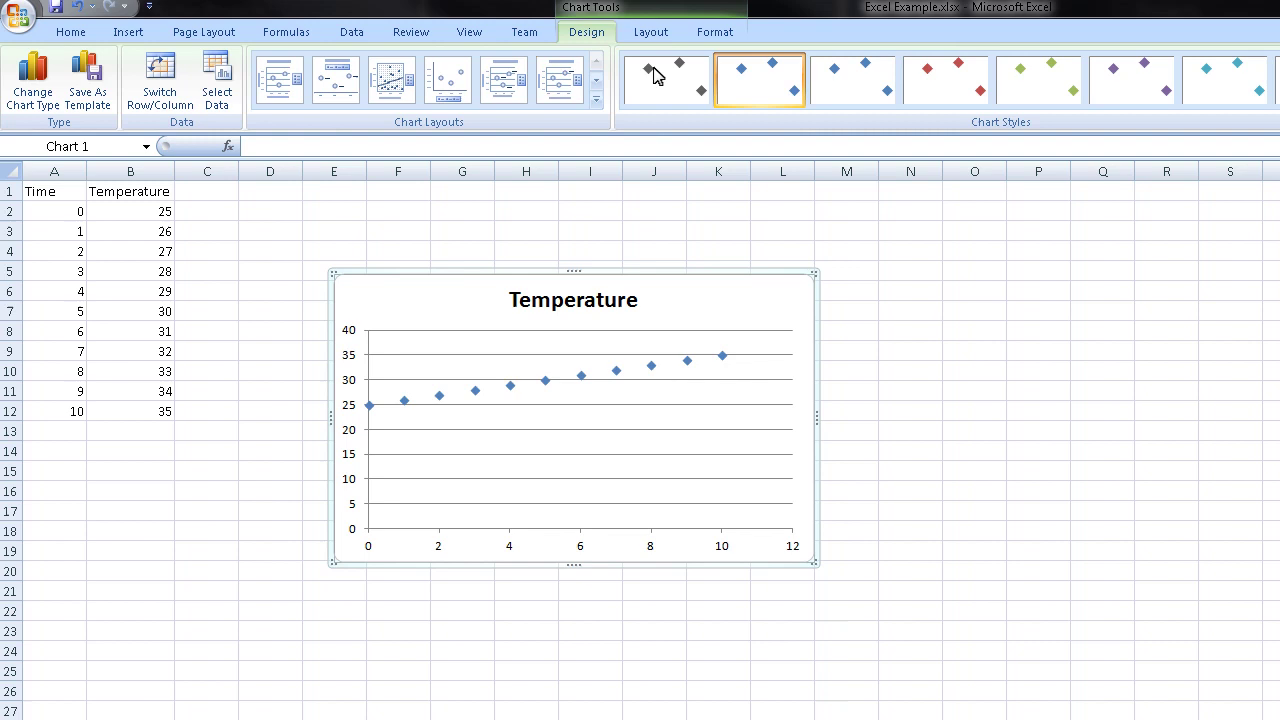
- Add a horizontal axis title below the axis reading "Time (s)"
click(654, 37)
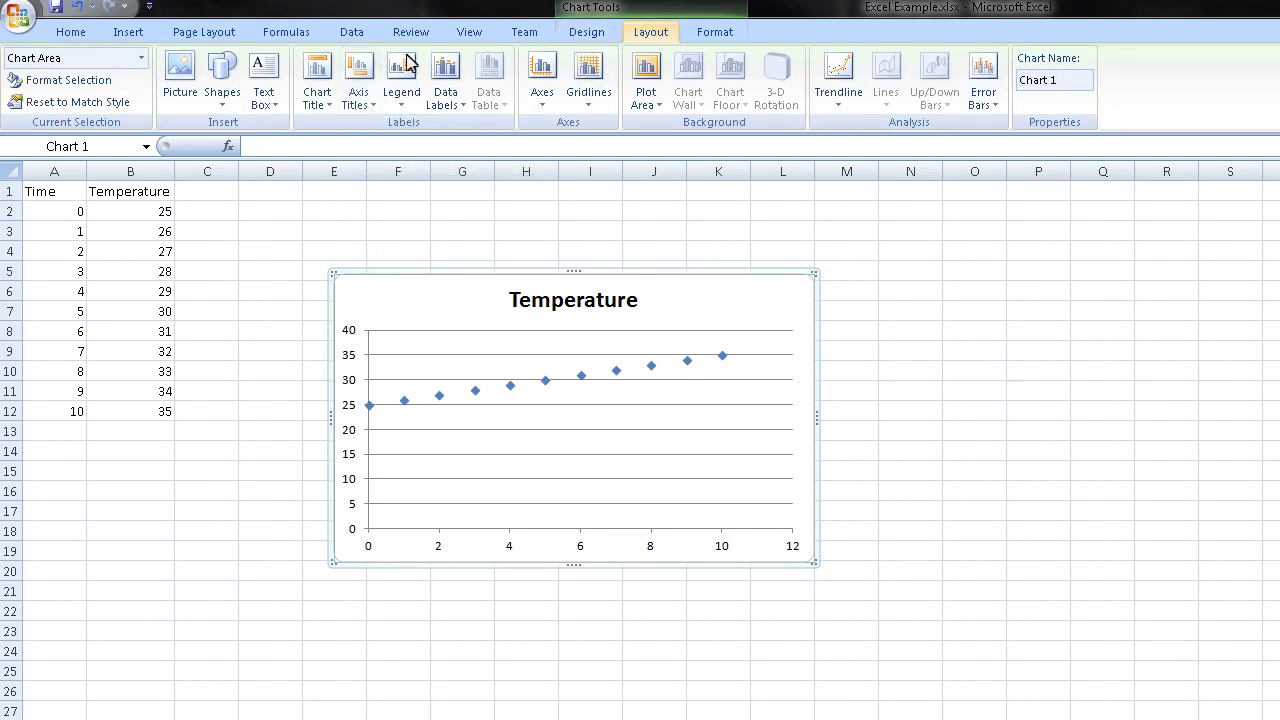
click(361, 104)
mouse_move(457, 129)
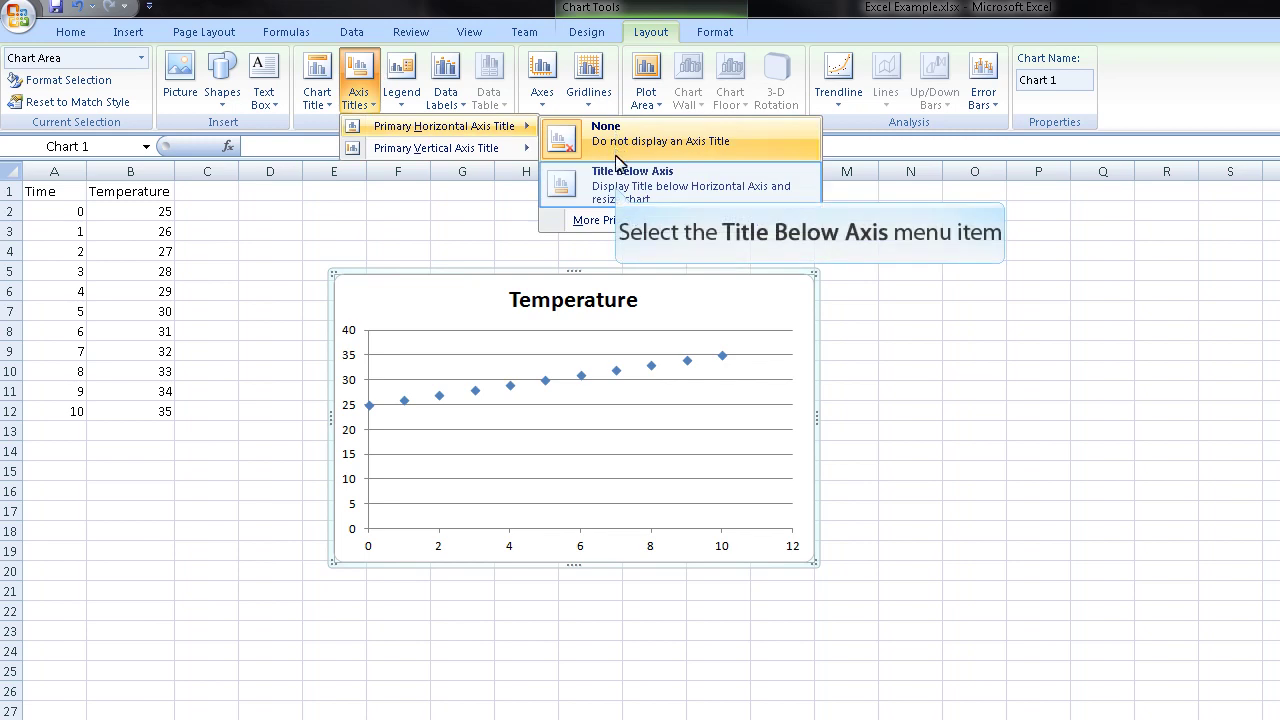
click(615, 188)
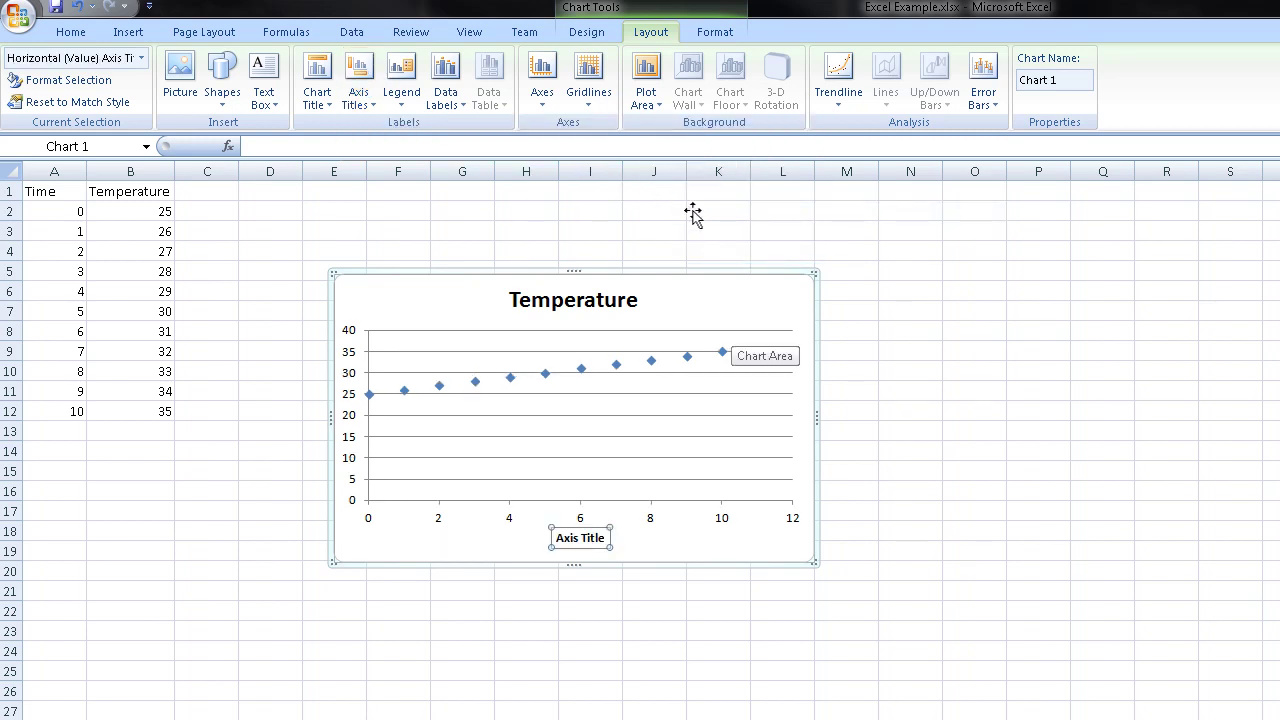
text(Time)
key(Return)
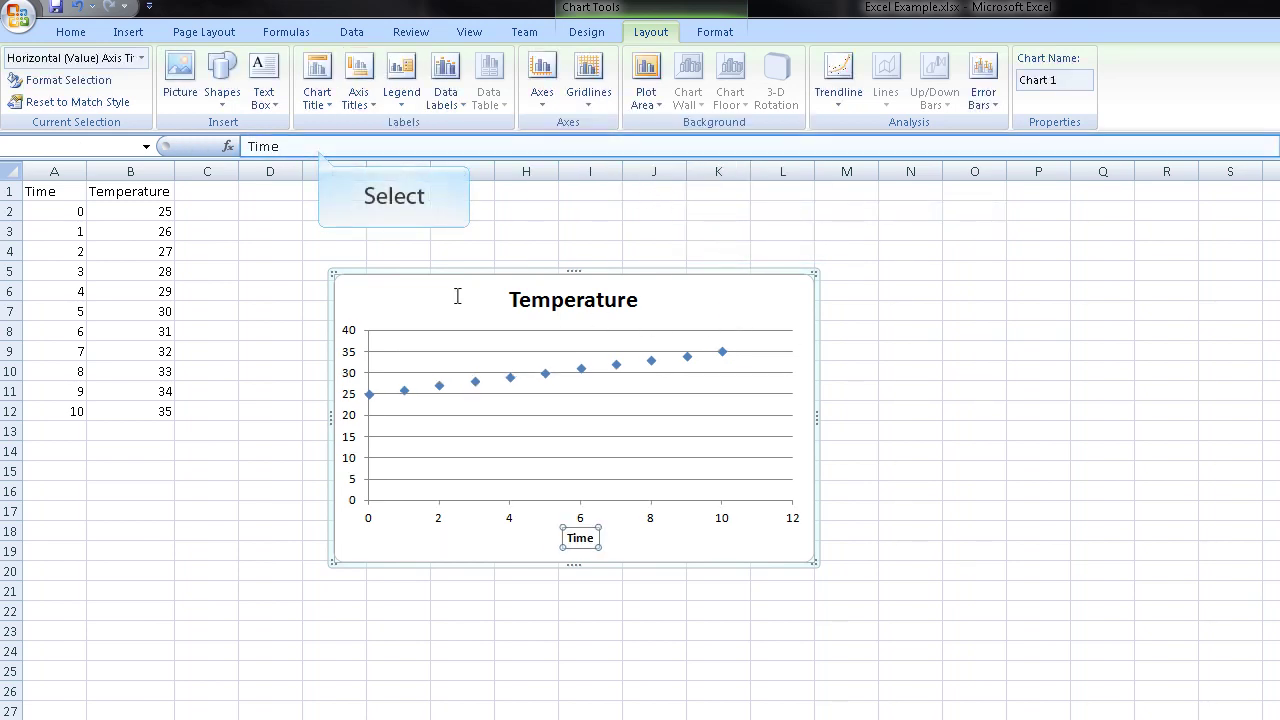
click(320, 148)
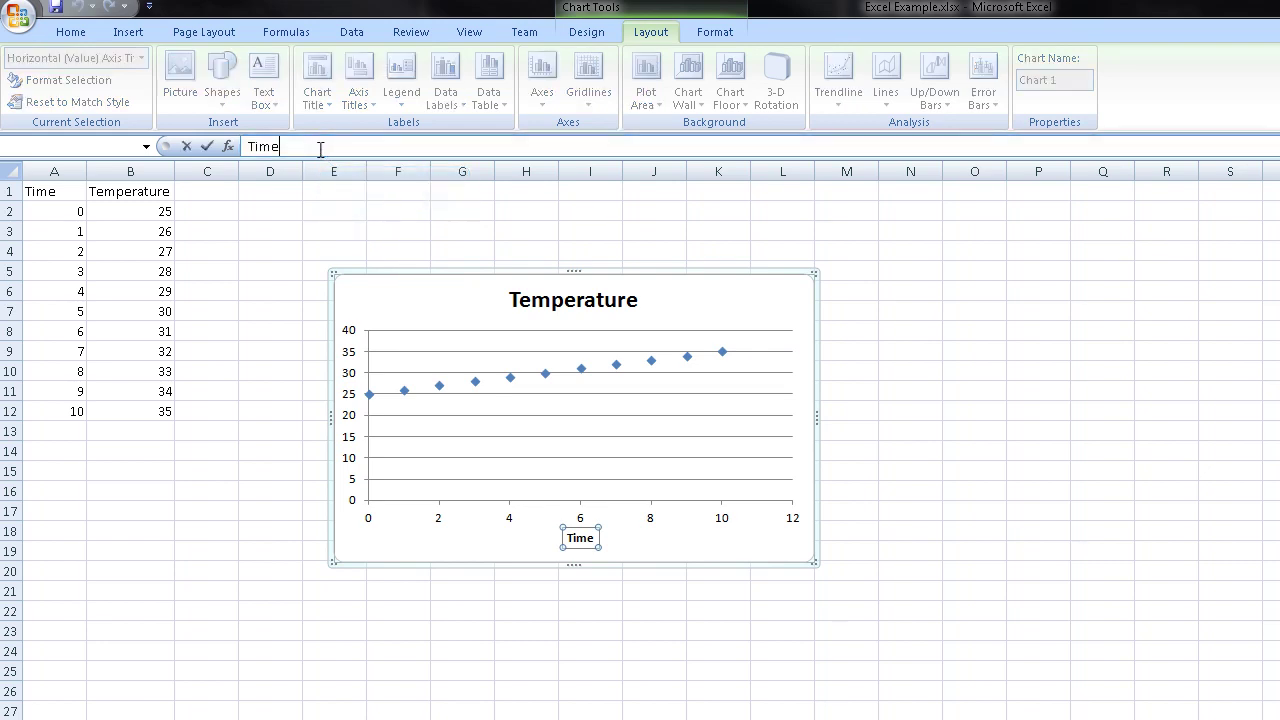
key(Return)
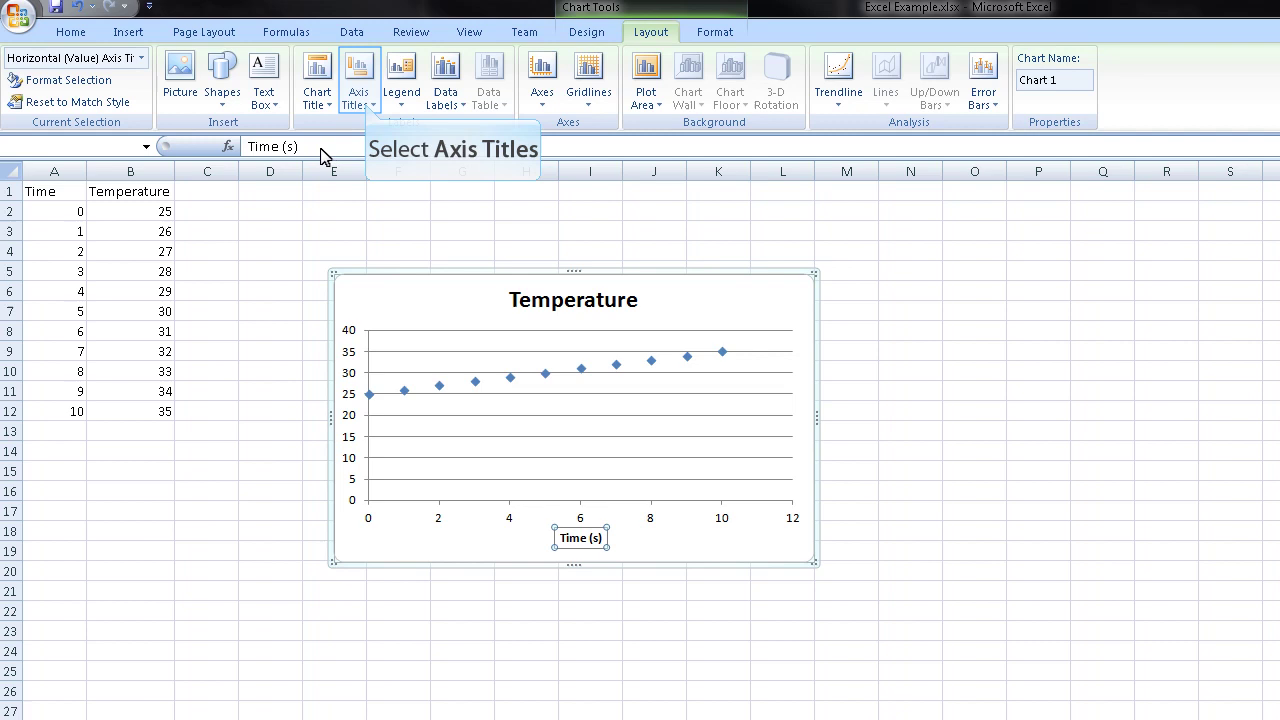
- Add a rotated vertical axis title reading "Temperature (Celsius)"
click(366, 104)
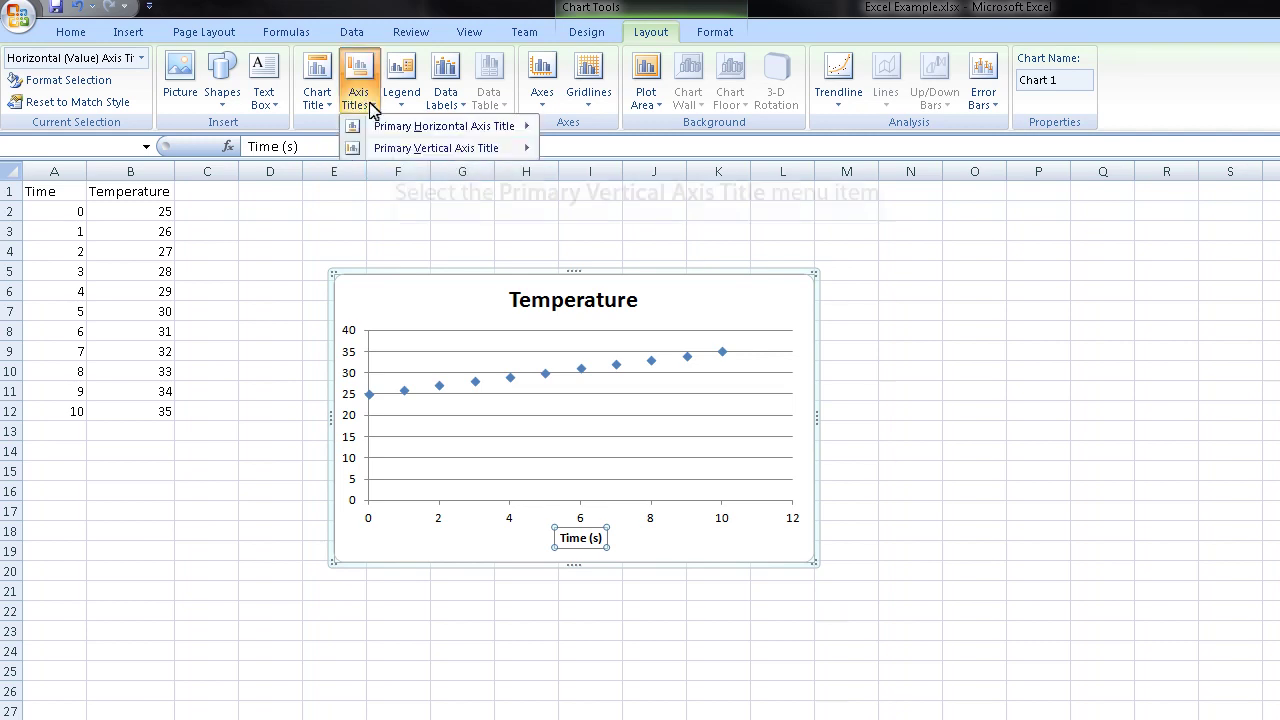
mouse_move(395, 152)
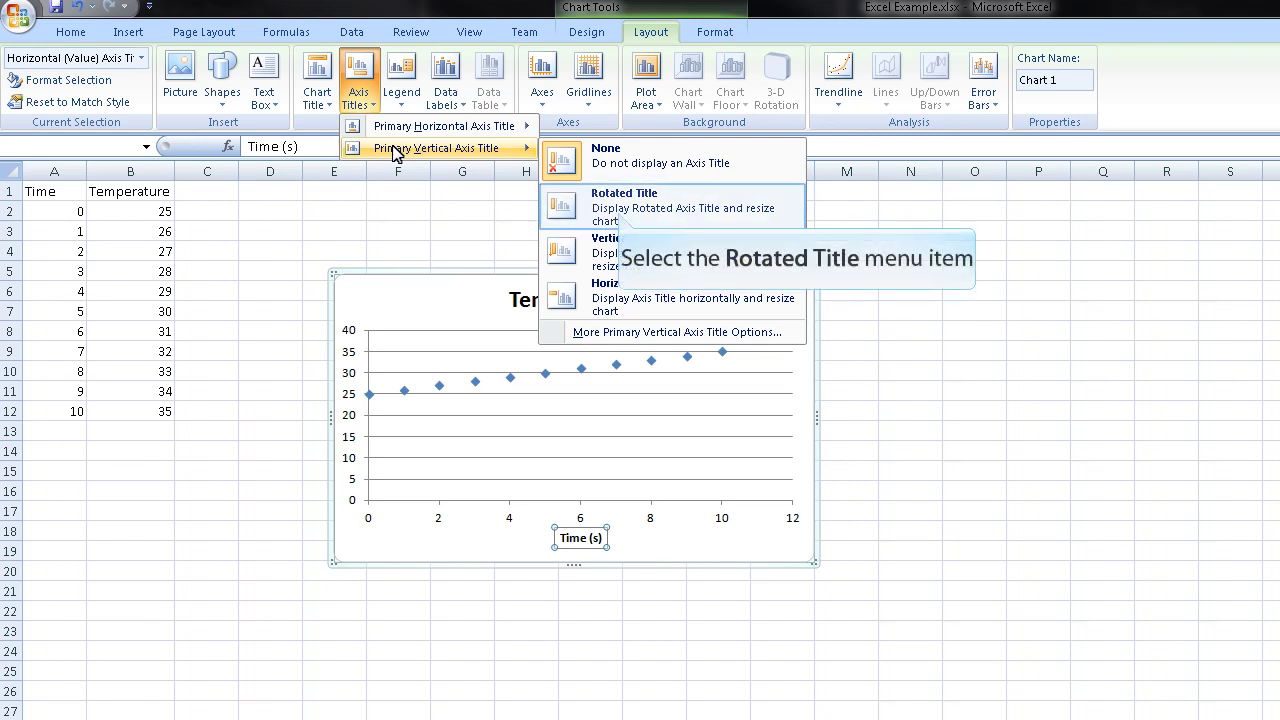
click(620, 213)
click(341, 148)
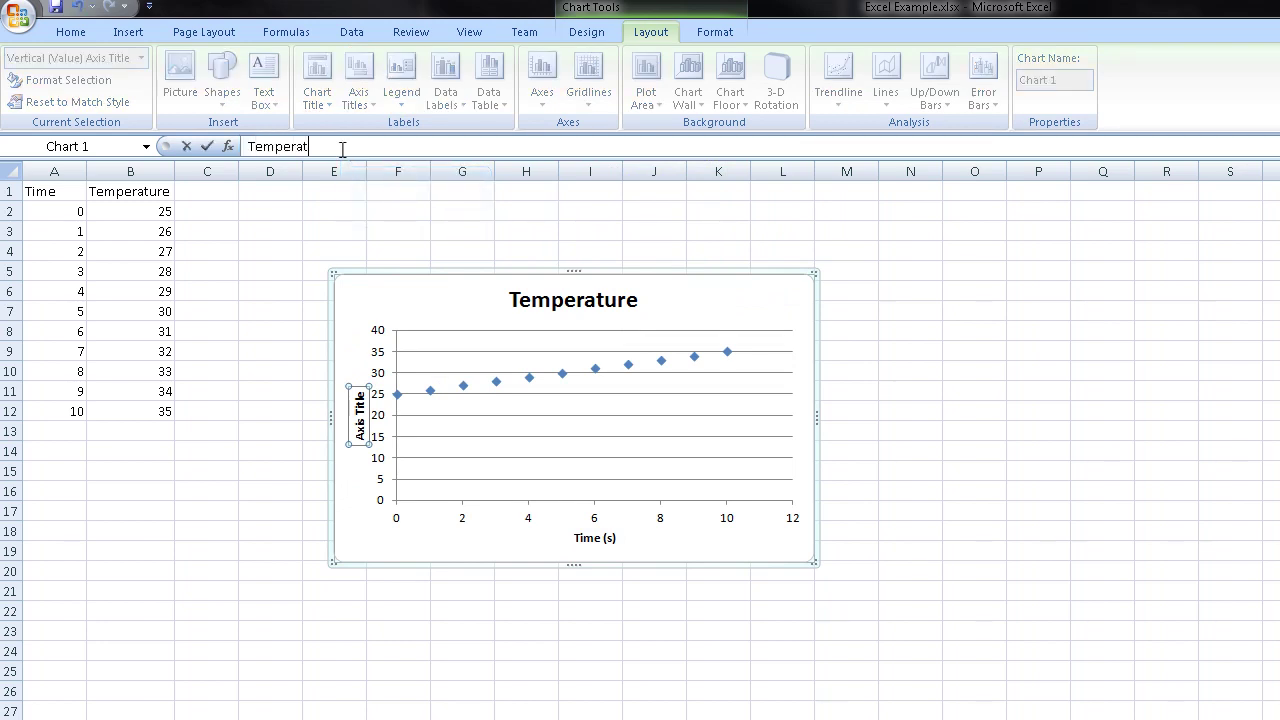
text(Temperature (C))
key(Return)
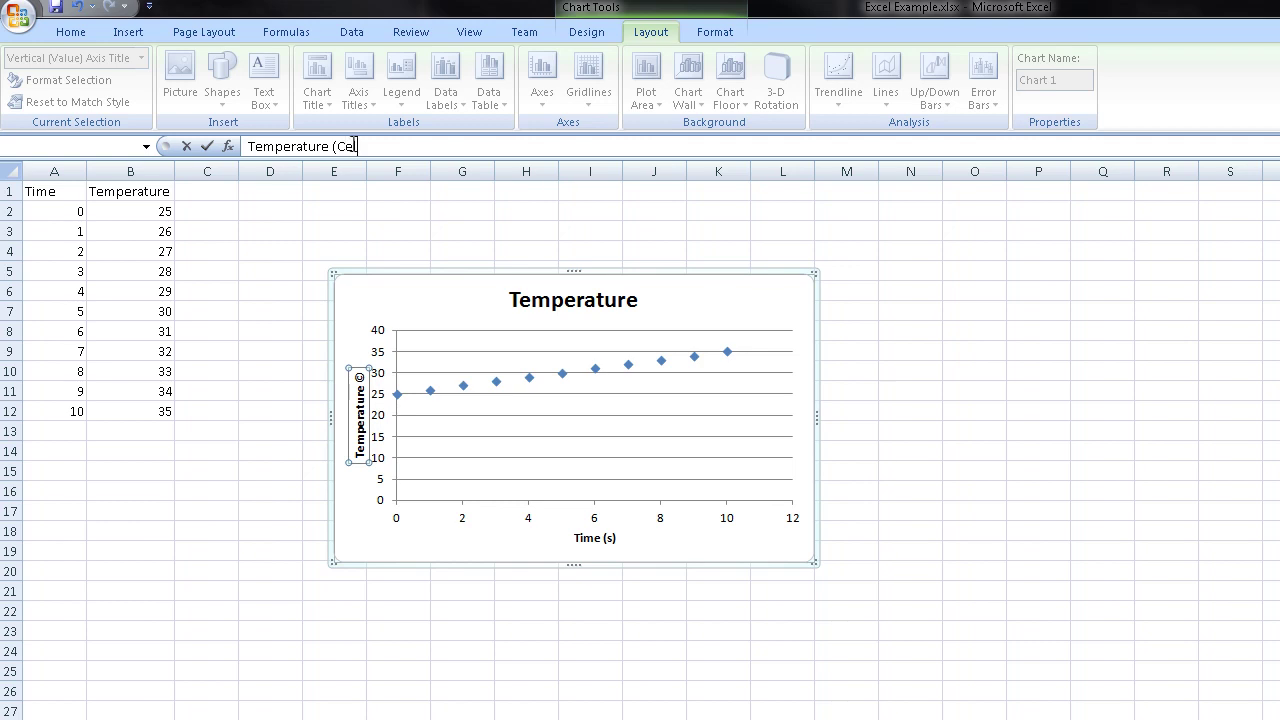
text())
key(Return)
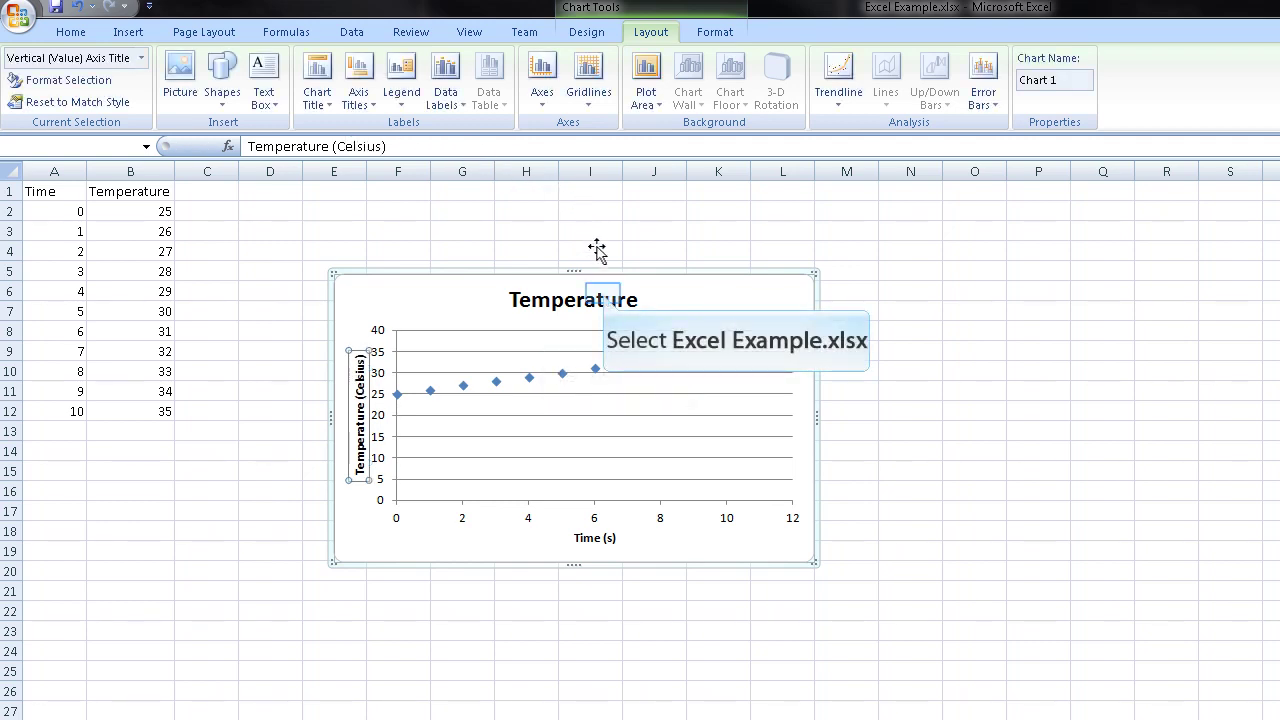
- Change the chart title to "Temperature of Steel" and move the chart slightly up and to the left
click(603, 297)
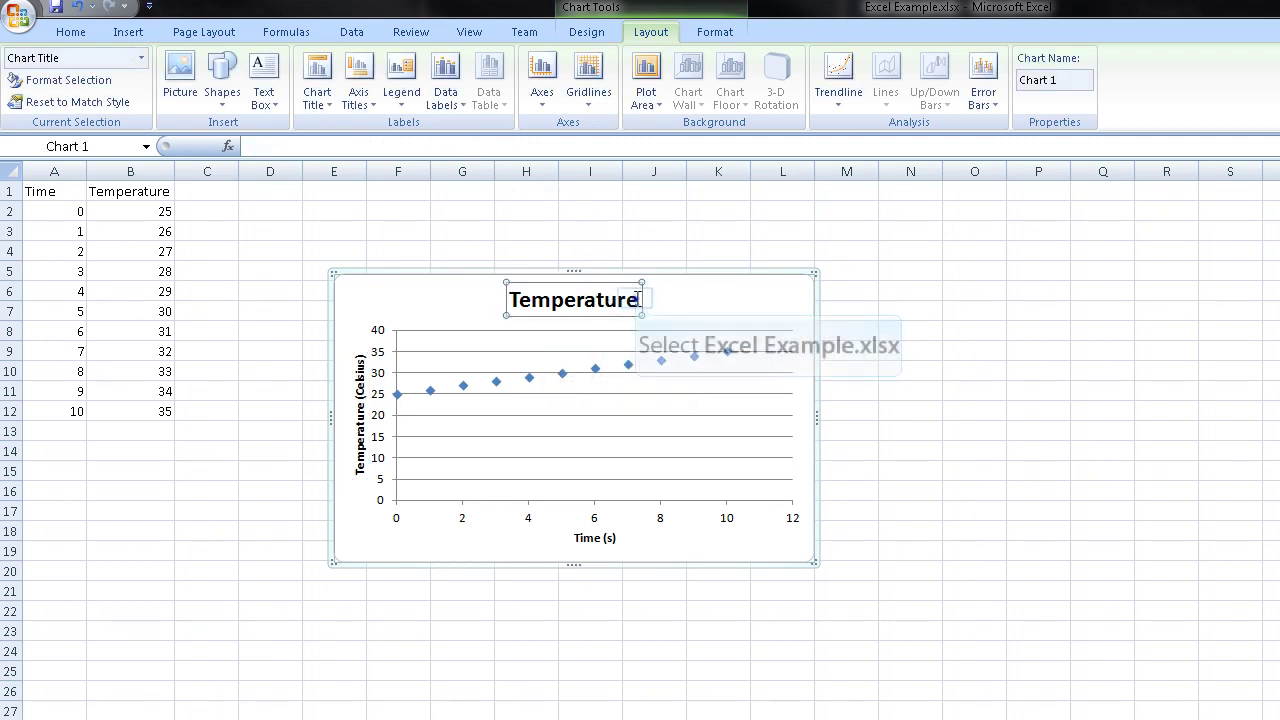
key(Return)
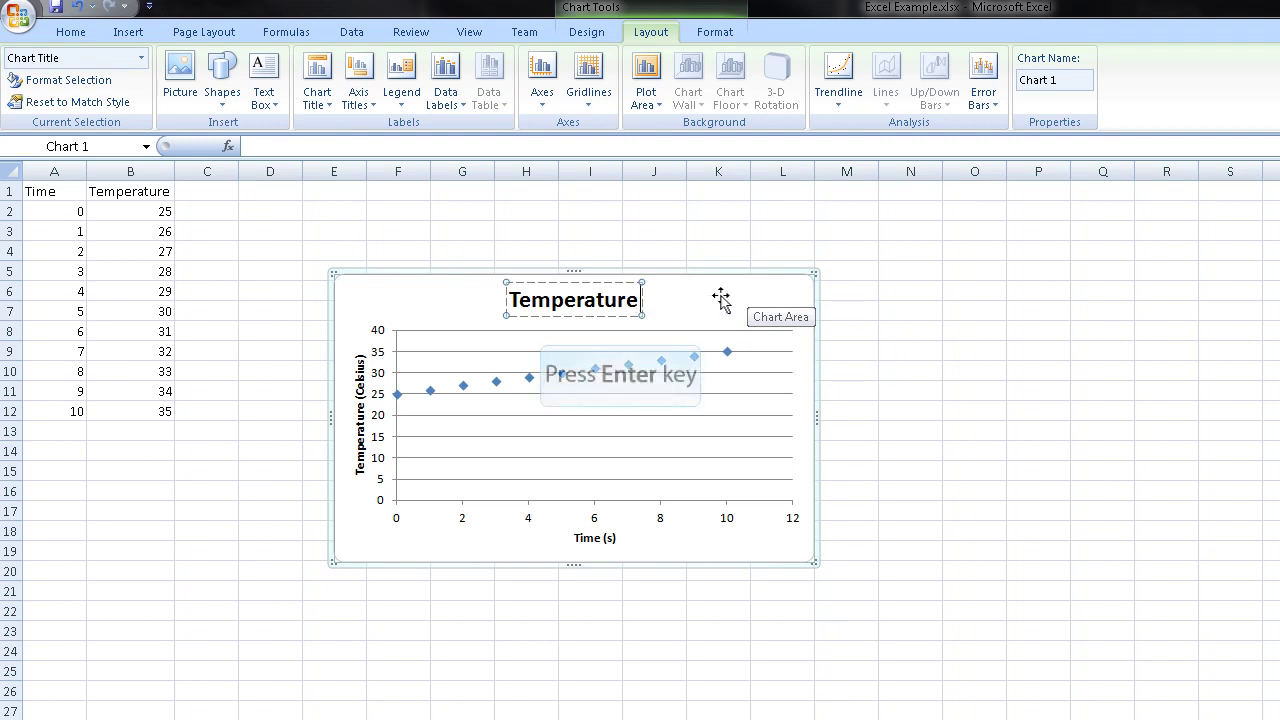
text(of Steel)
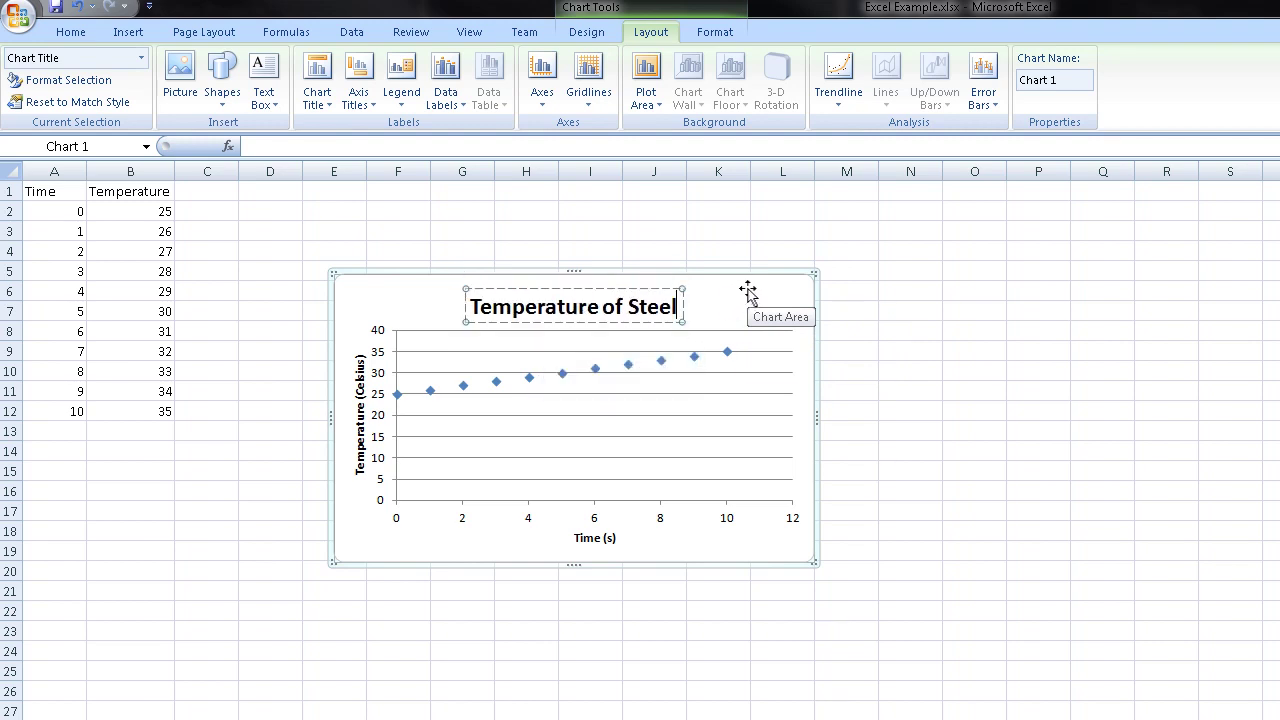
click(742, 305)
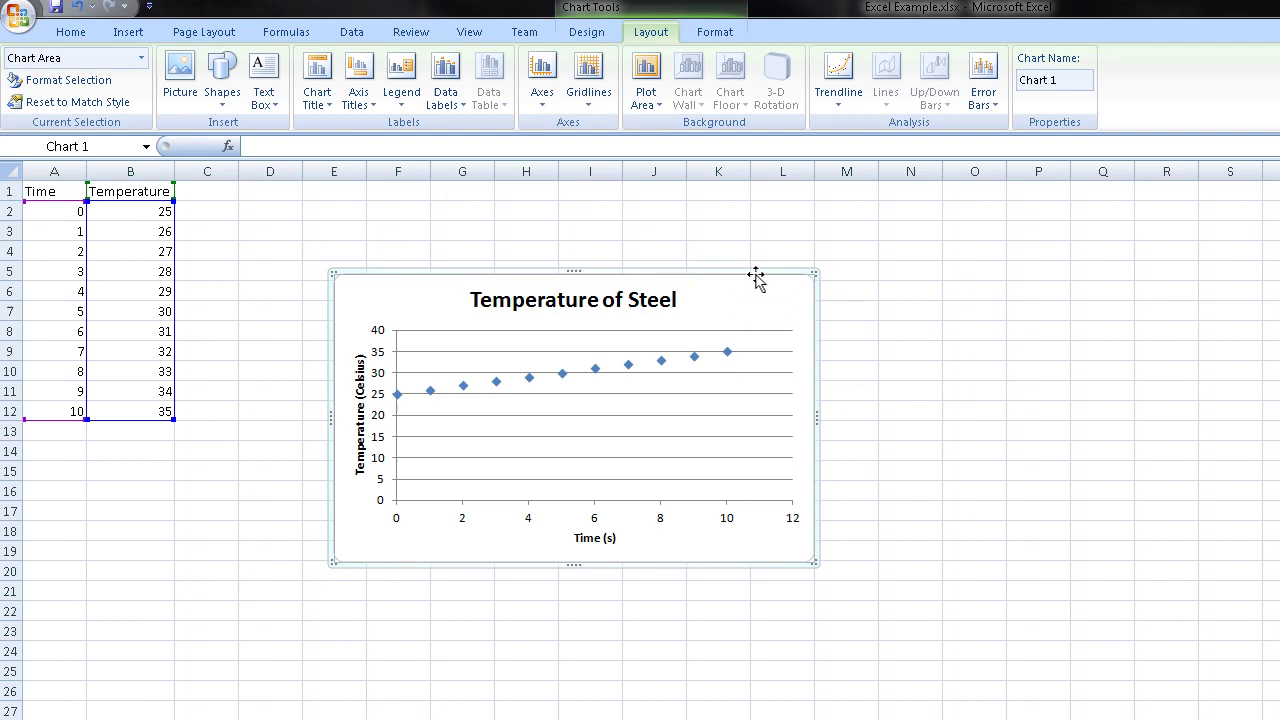
drag(756, 278, 733, 230)
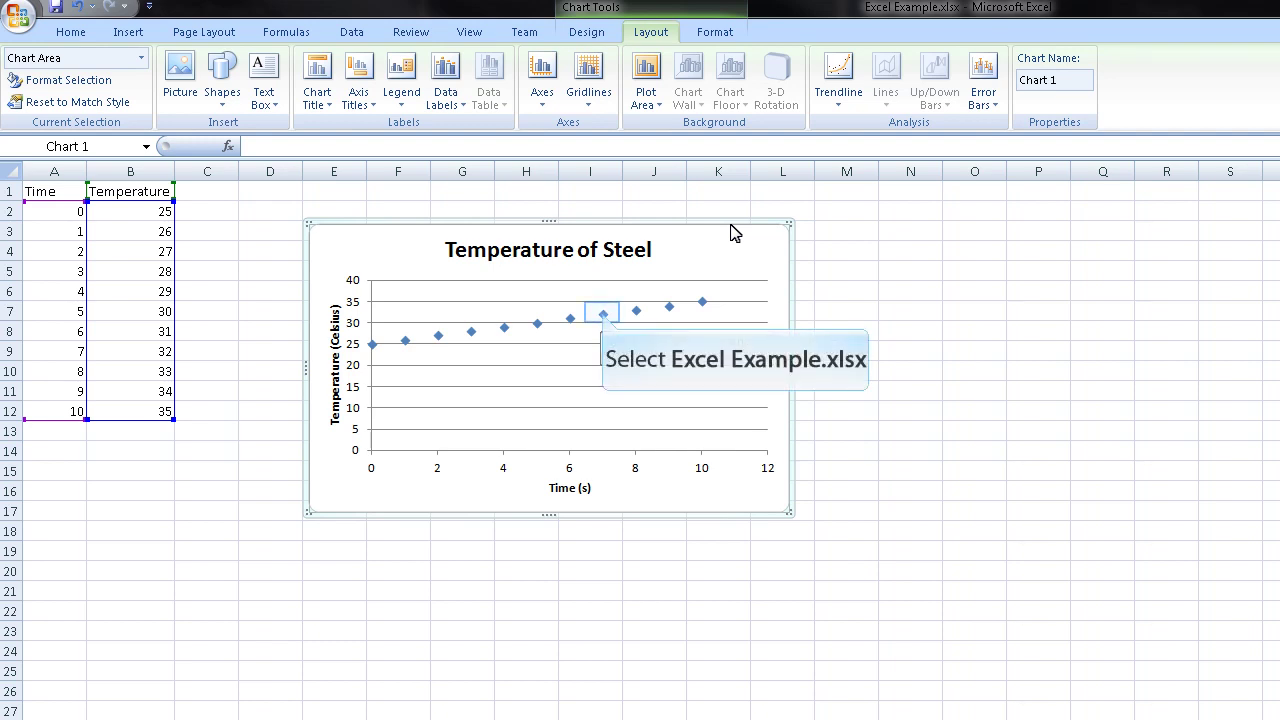
- Add a linear trendline to the temperature series and display its equation on the chart
right_click(603, 315)
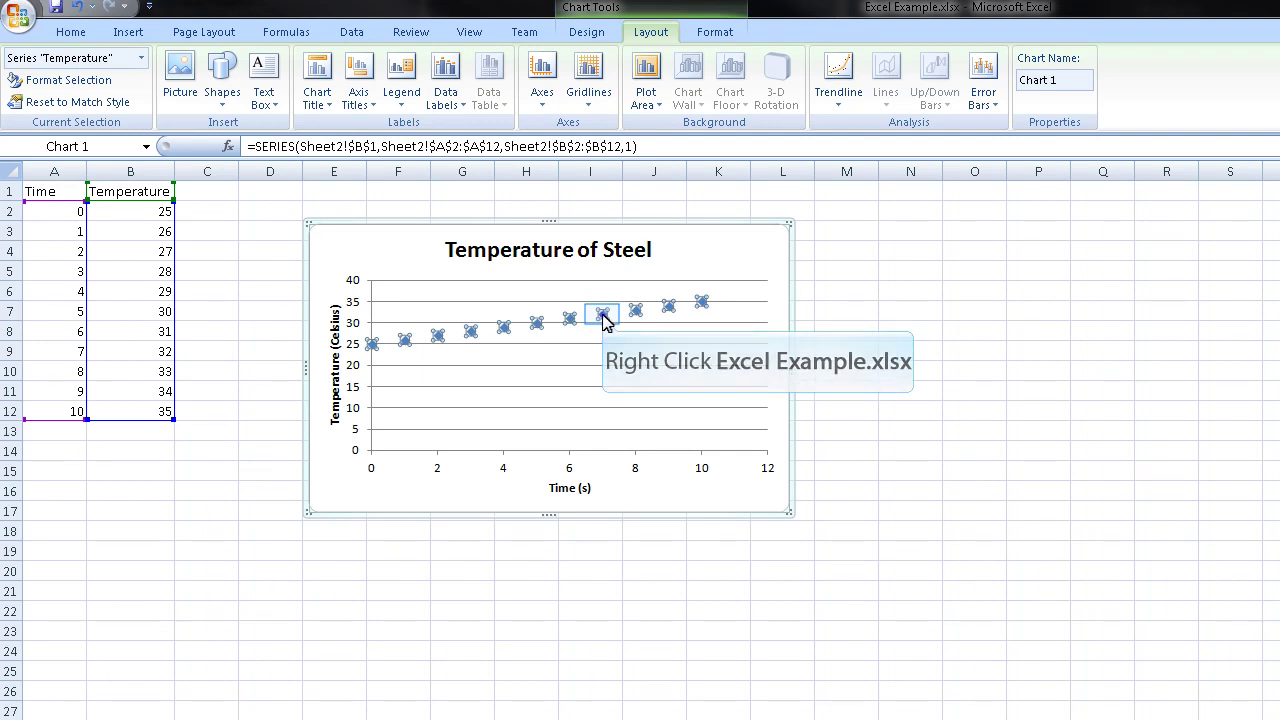
right_click(603, 316)
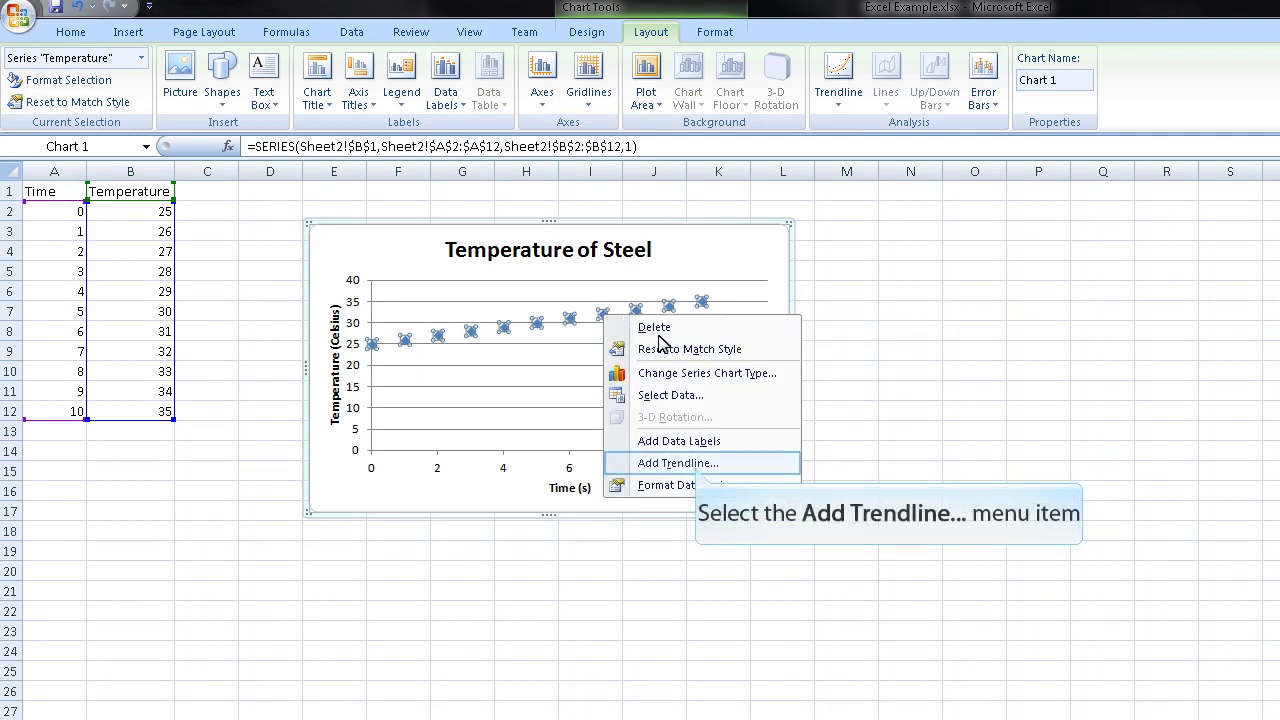
click(678, 463)
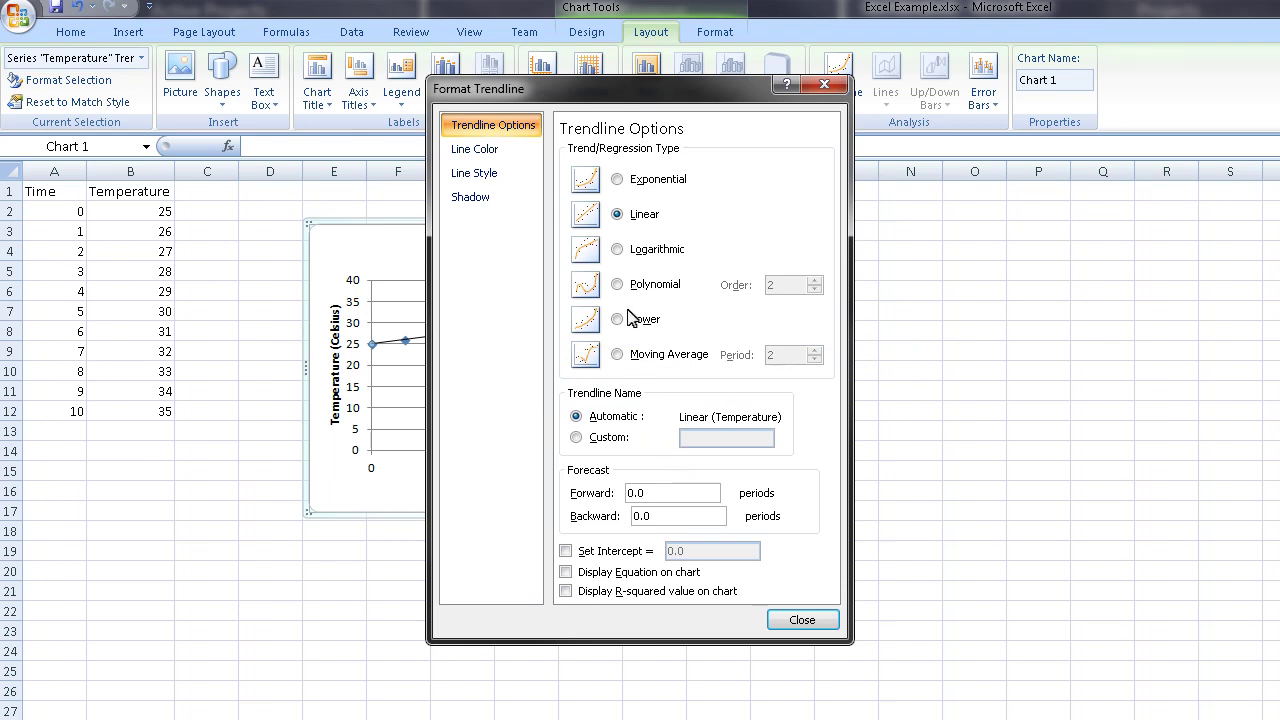
drag(620, 95, 944, 90)
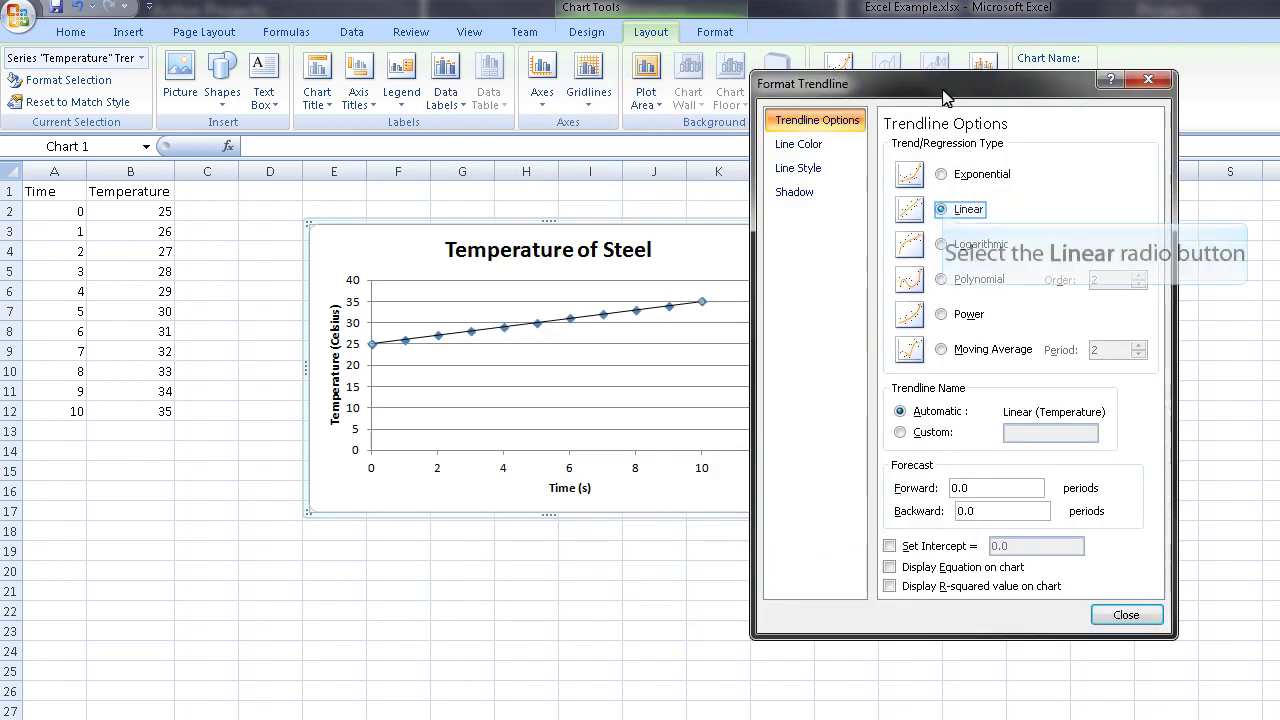
click(942, 211)
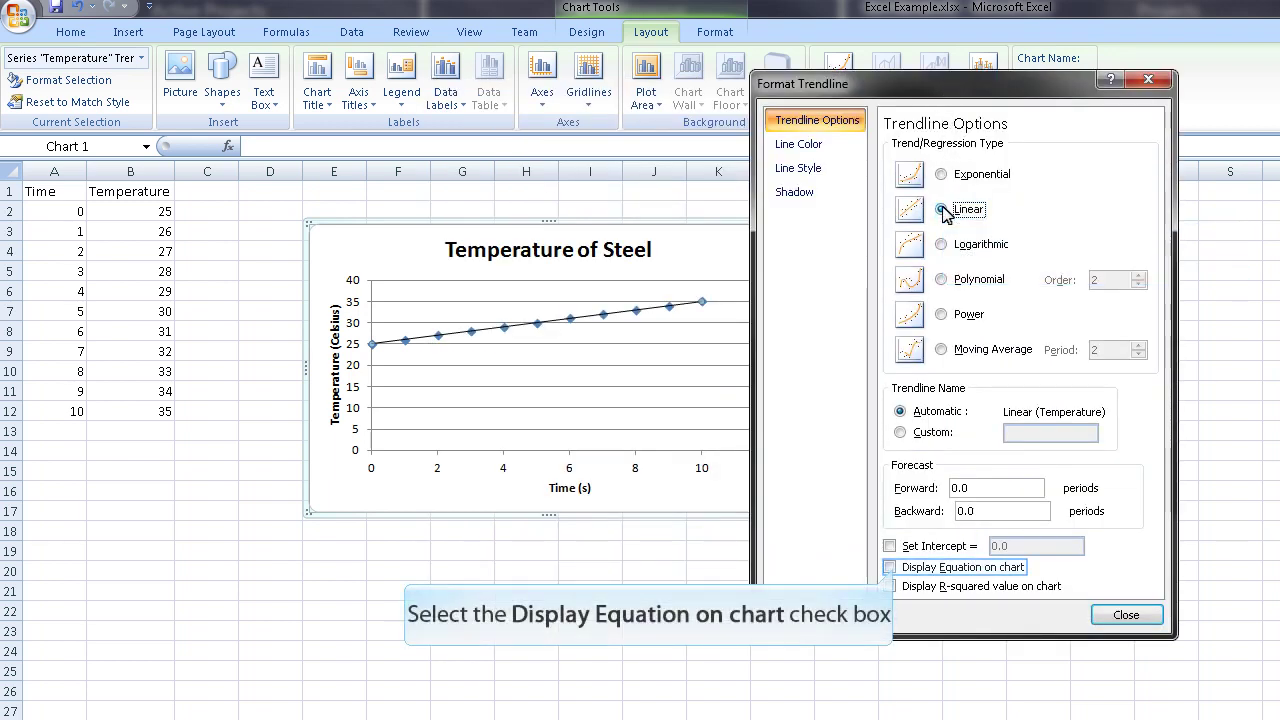
click(891, 567)
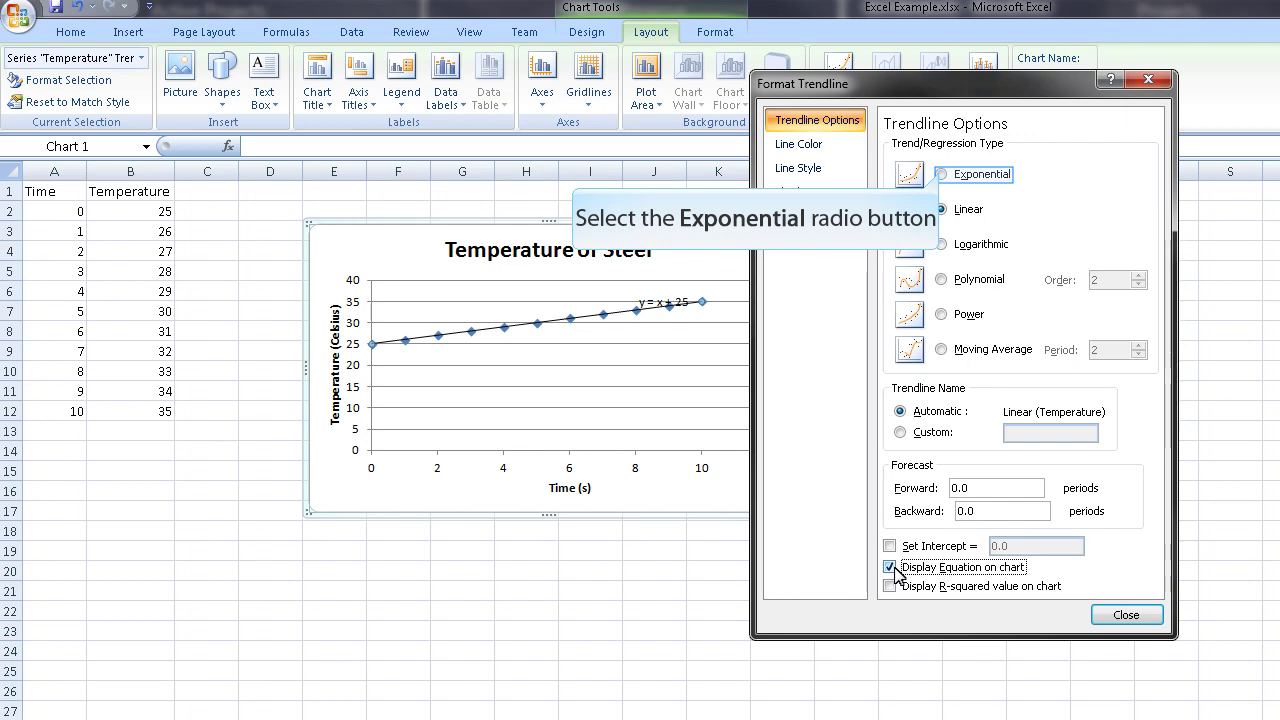
- Try the exponential, linear and logarithmic regression types for the trendline, and close the formatting dialog
click(942, 175)
click(942, 210)
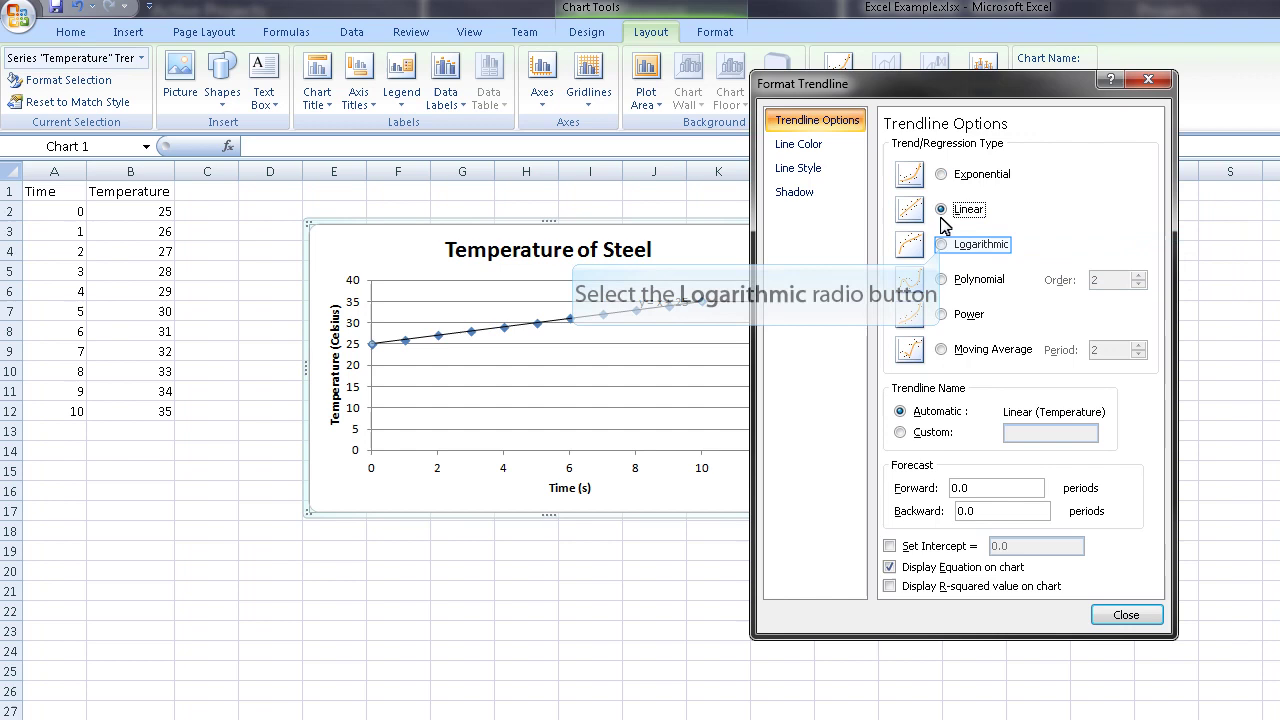
click(941, 245)
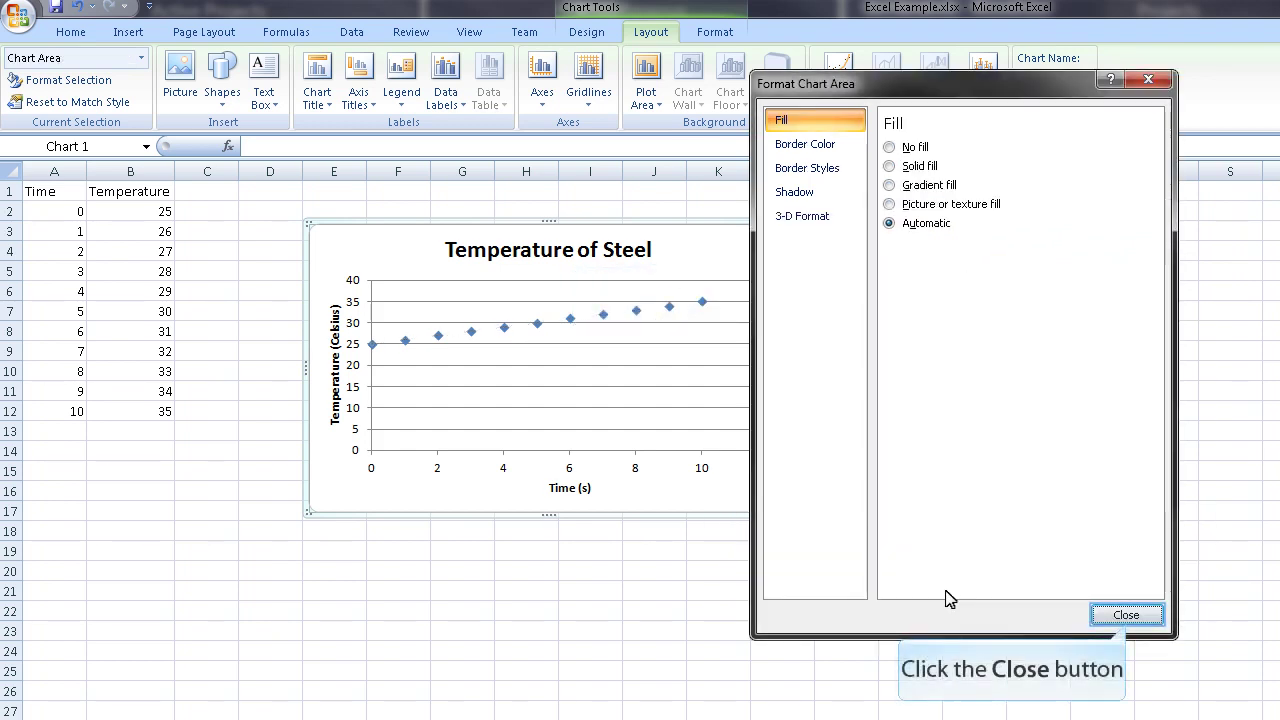
click(1127, 615)
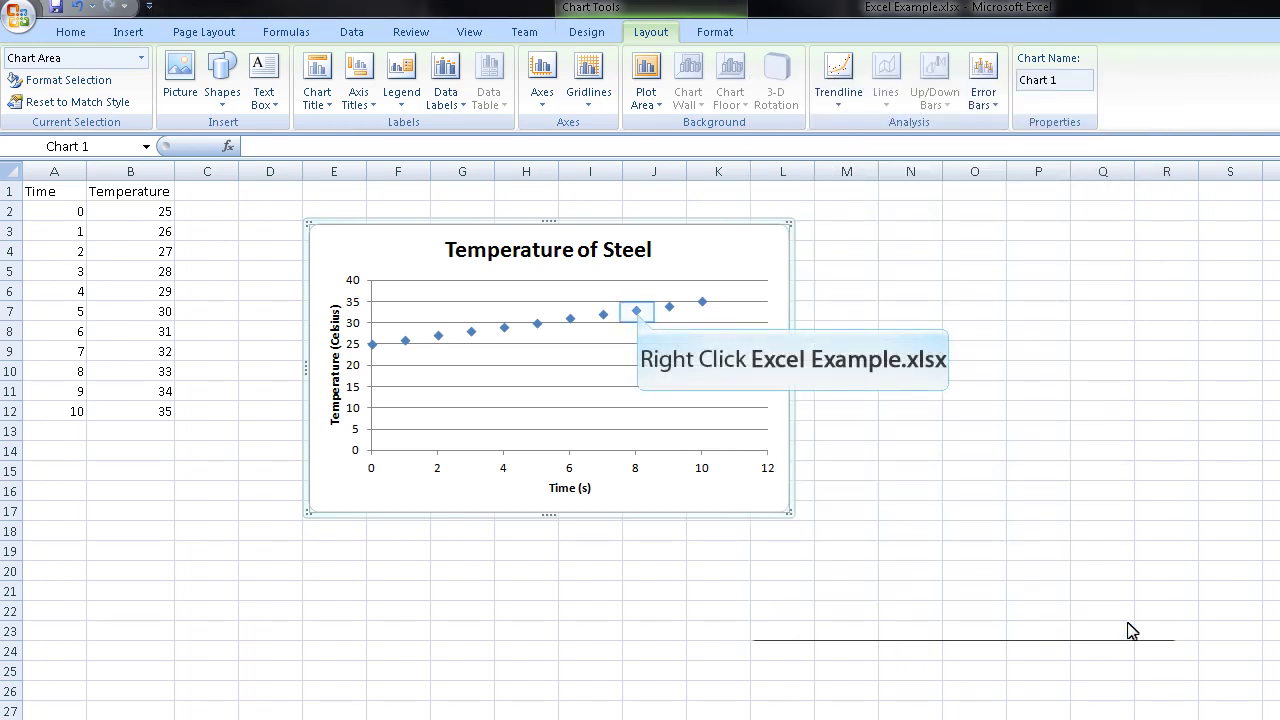
- Add a linear trendline to the temperature series with its equation displayed on the chart, switching the R-squared value on and off again
right_click(638, 314)
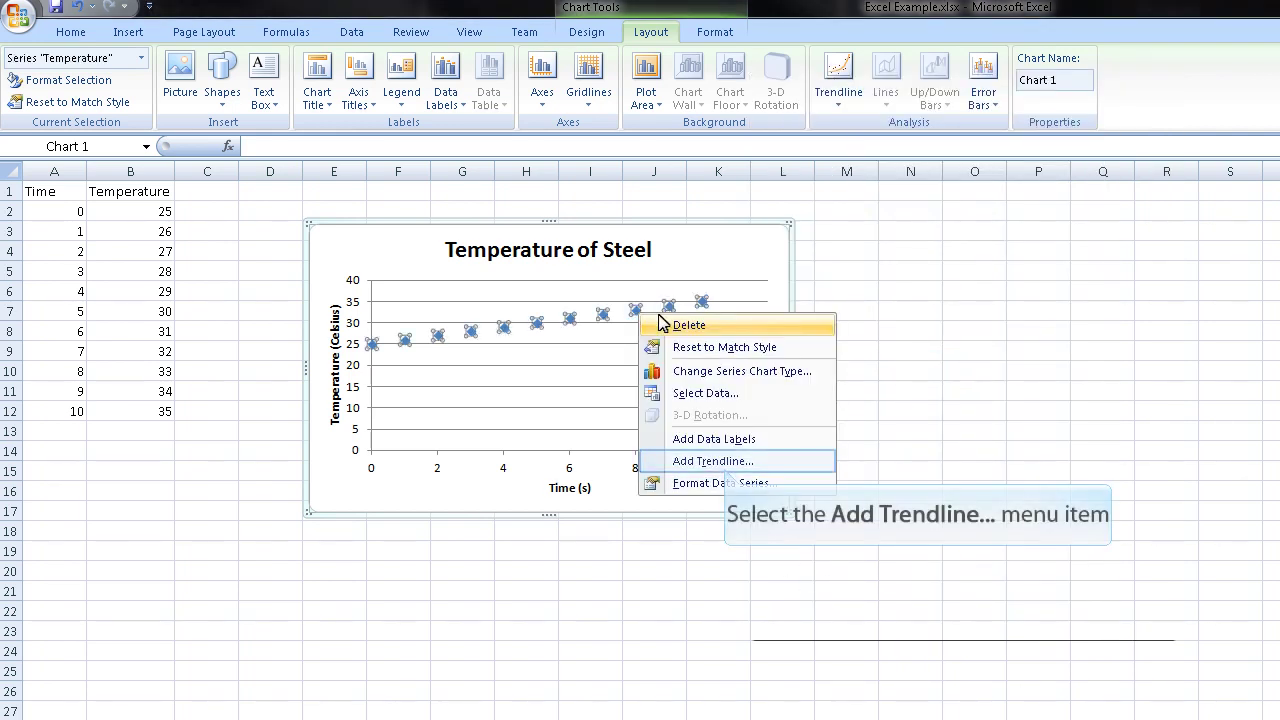
click(712, 461)
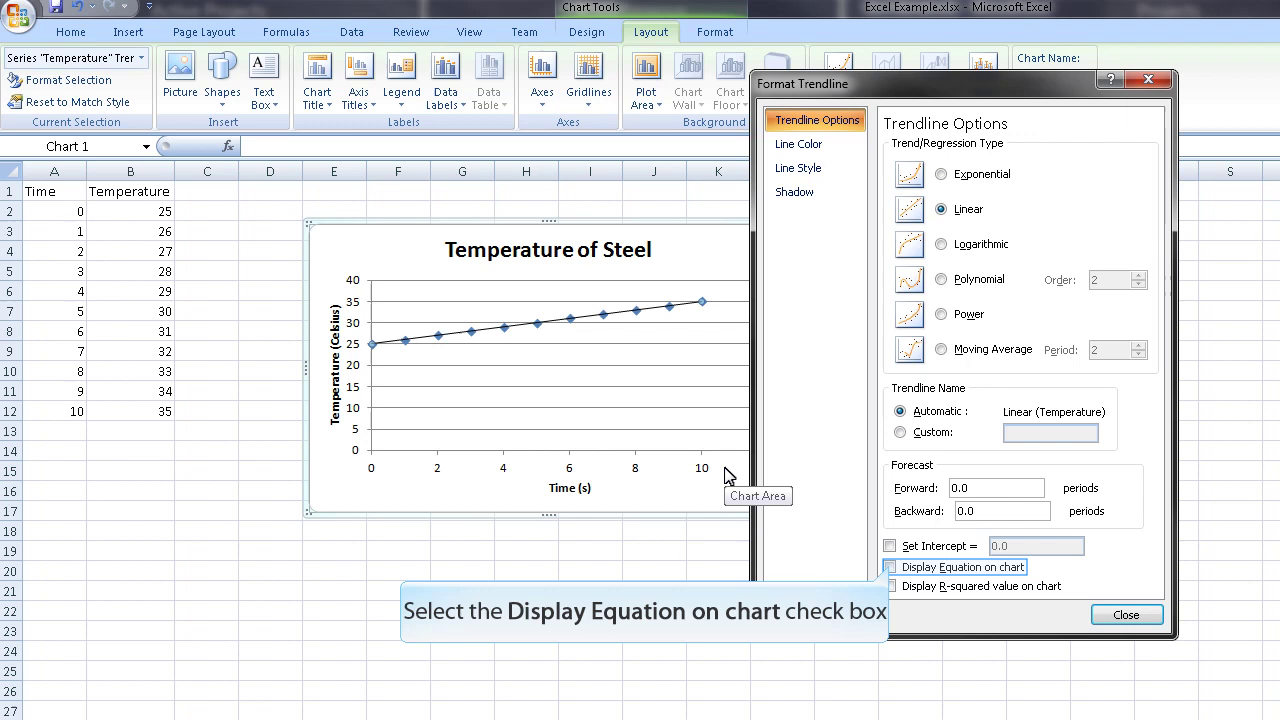
click(890, 567)
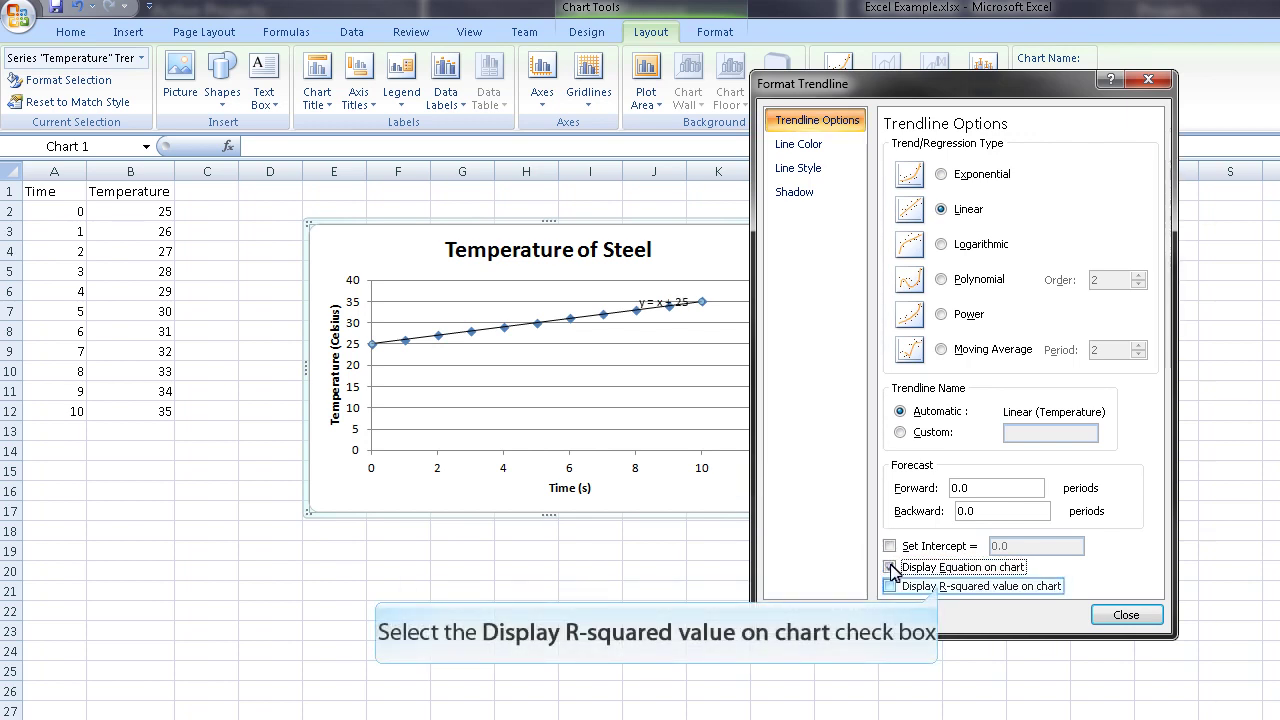
click(941, 588)
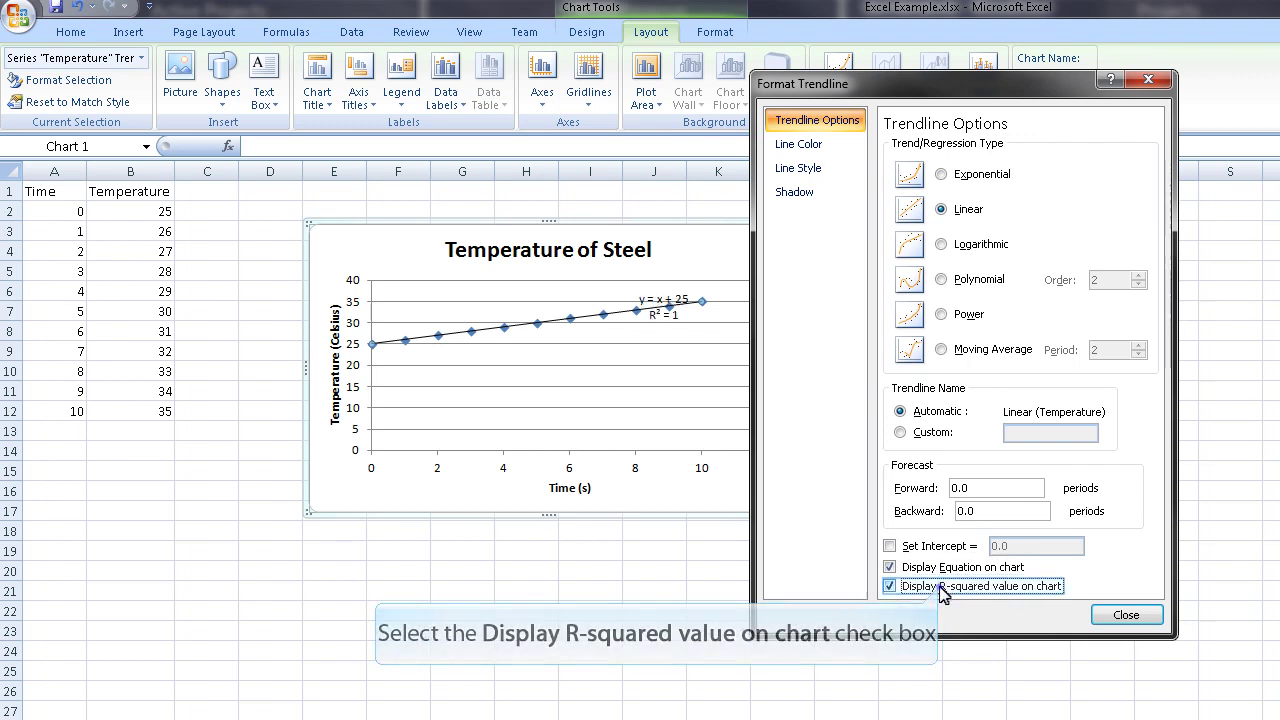
click(941, 588)
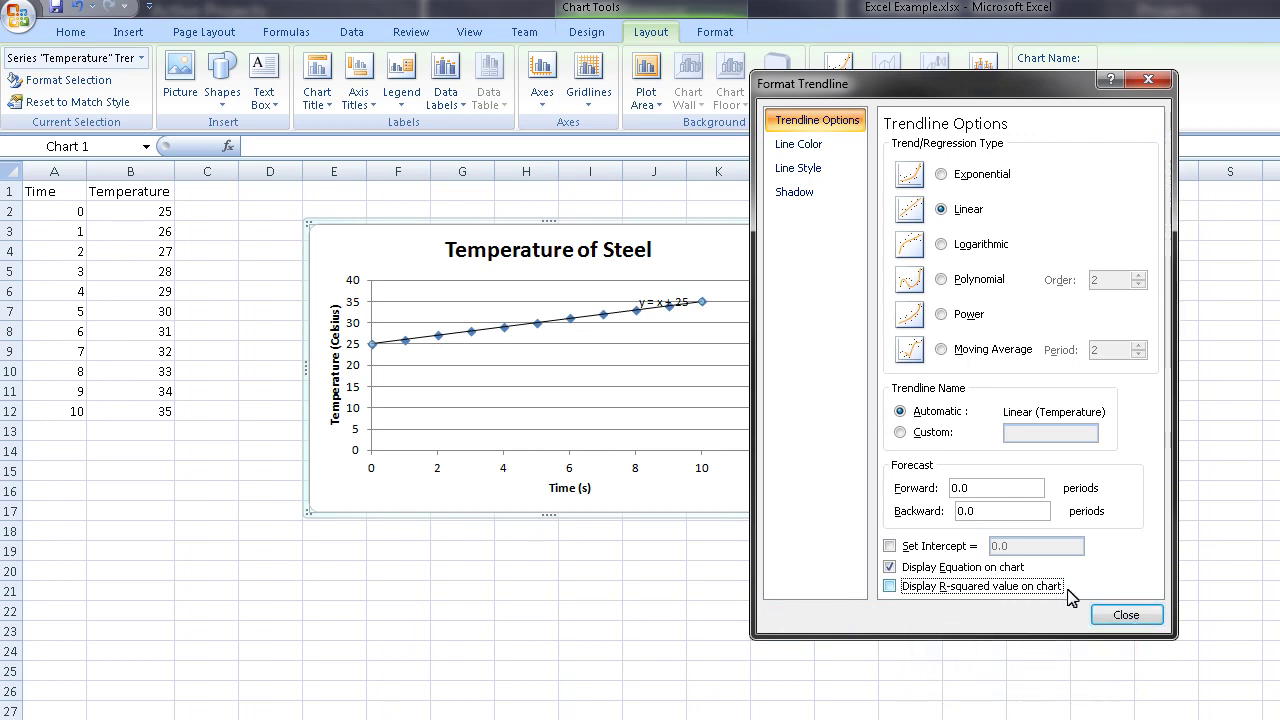
click(1126, 615)
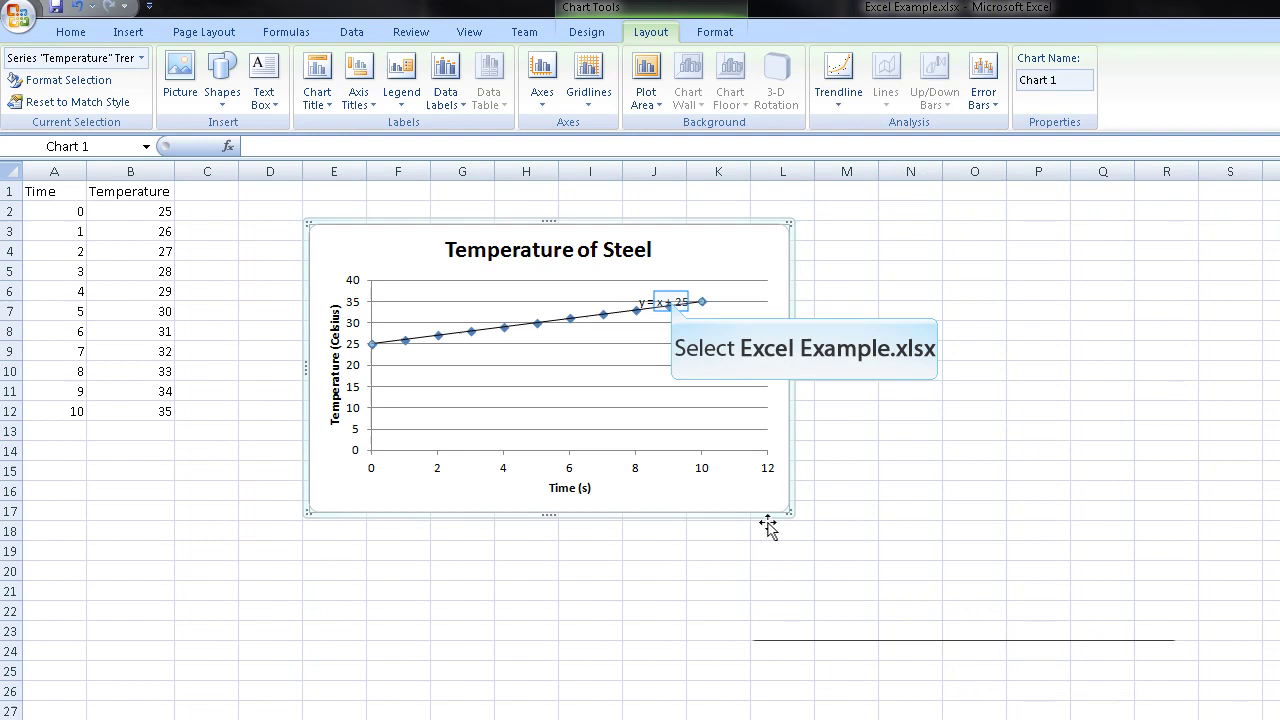
- Move the trendline equation label off the line into the empty plot area below the last data points
click(668, 301)
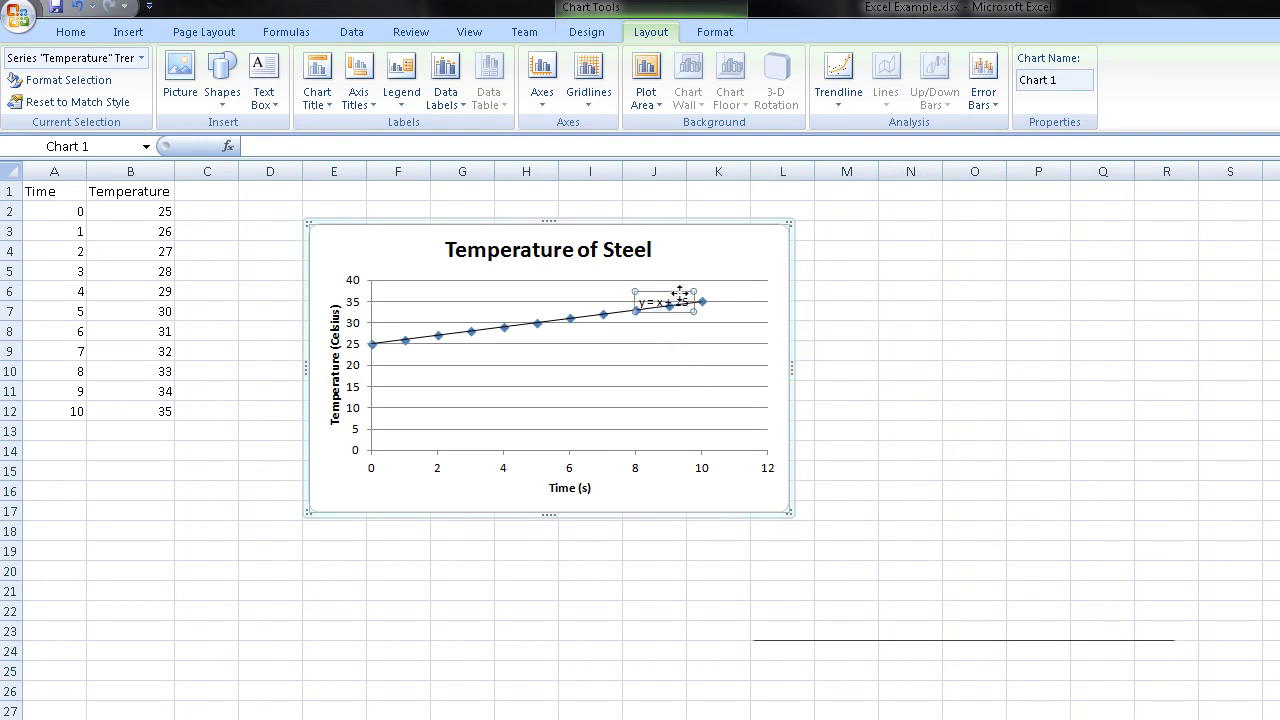
drag(683, 290, 740, 366)
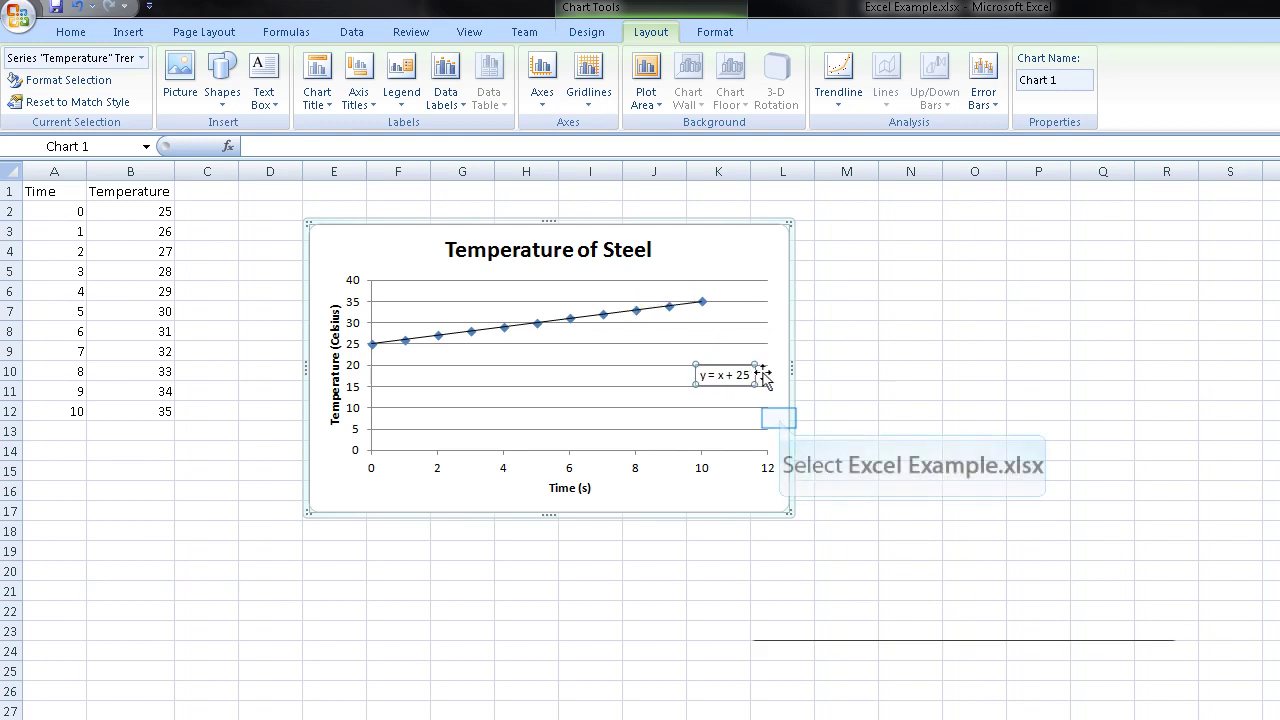
click(779, 418)
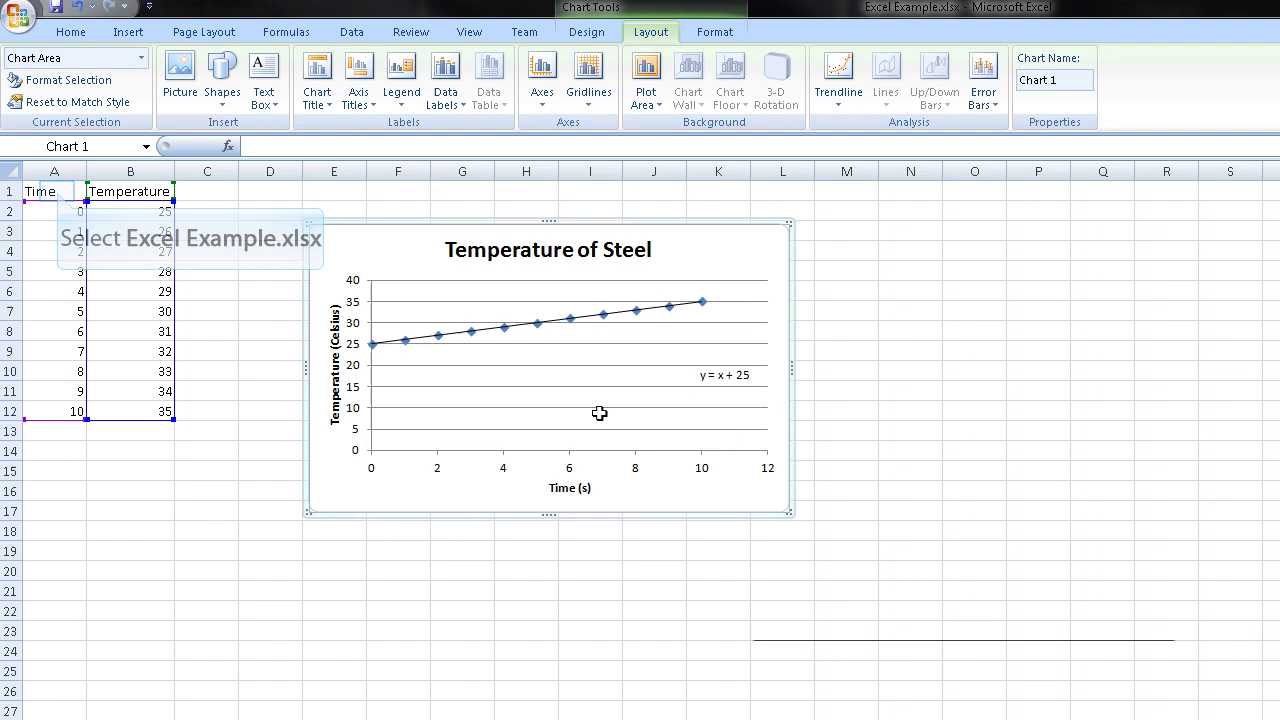
click(57, 192)
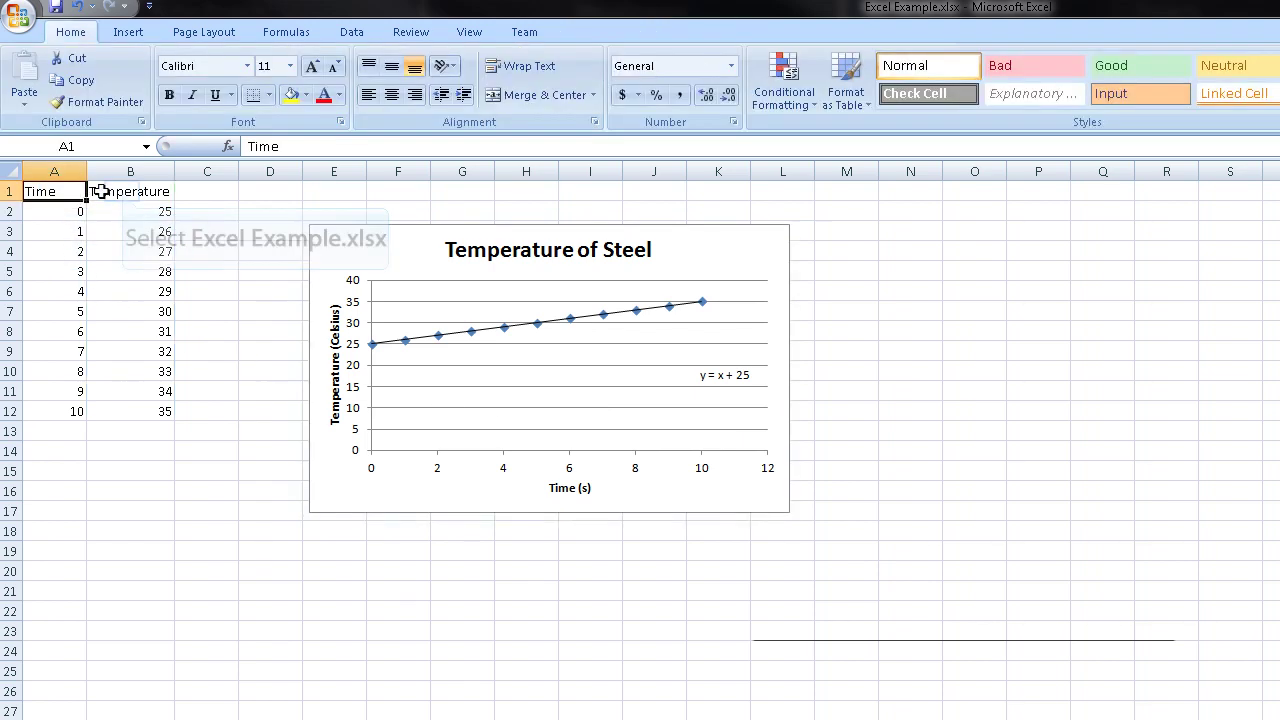
click(108, 190)
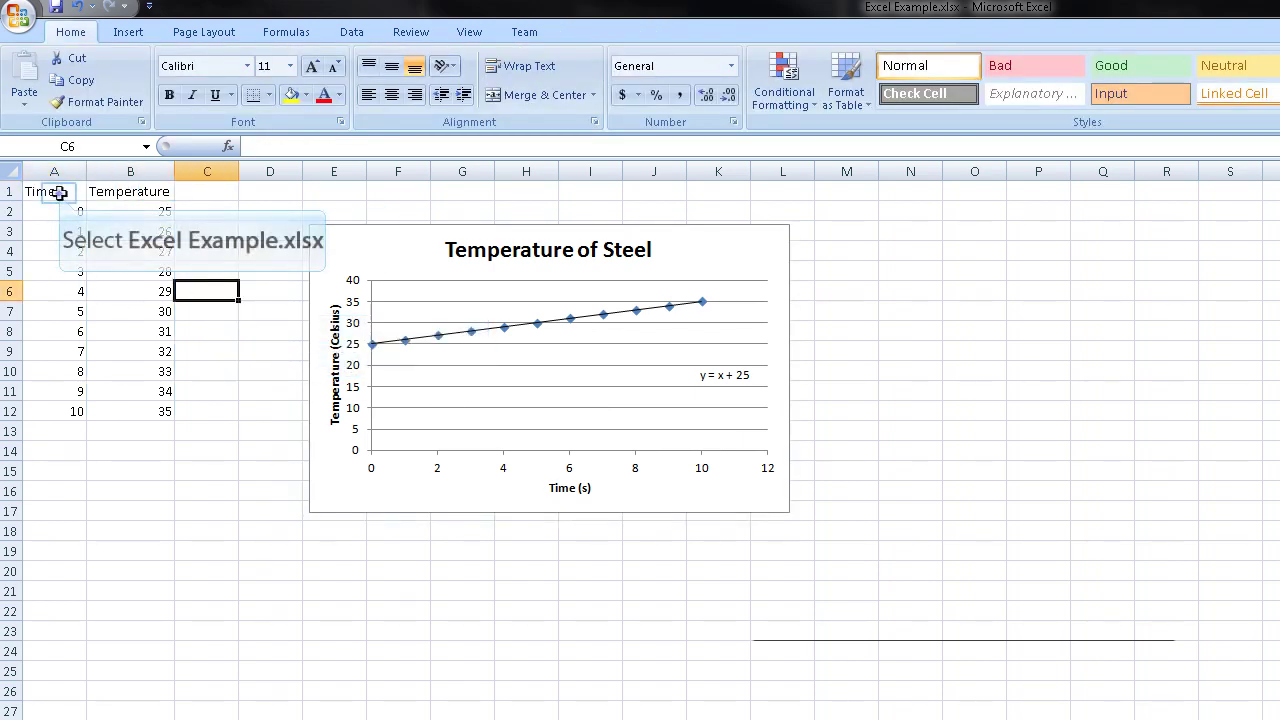
click(60, 194)
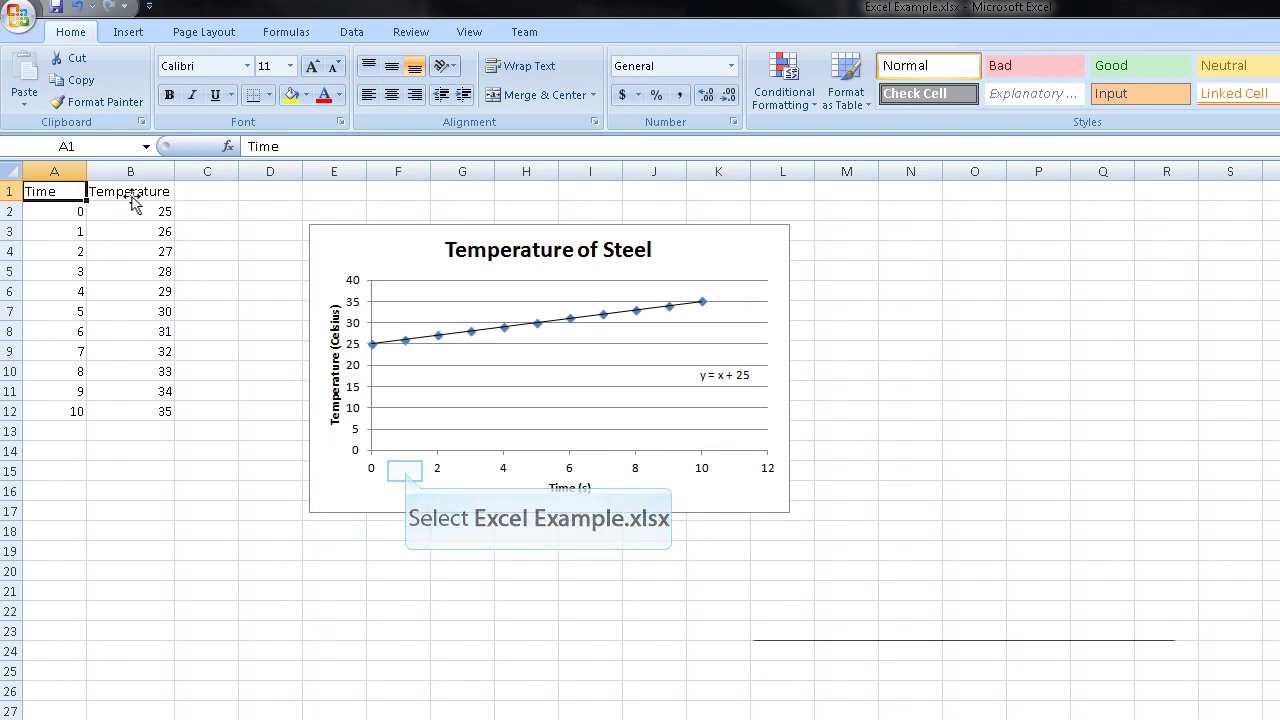
click(406, 477)
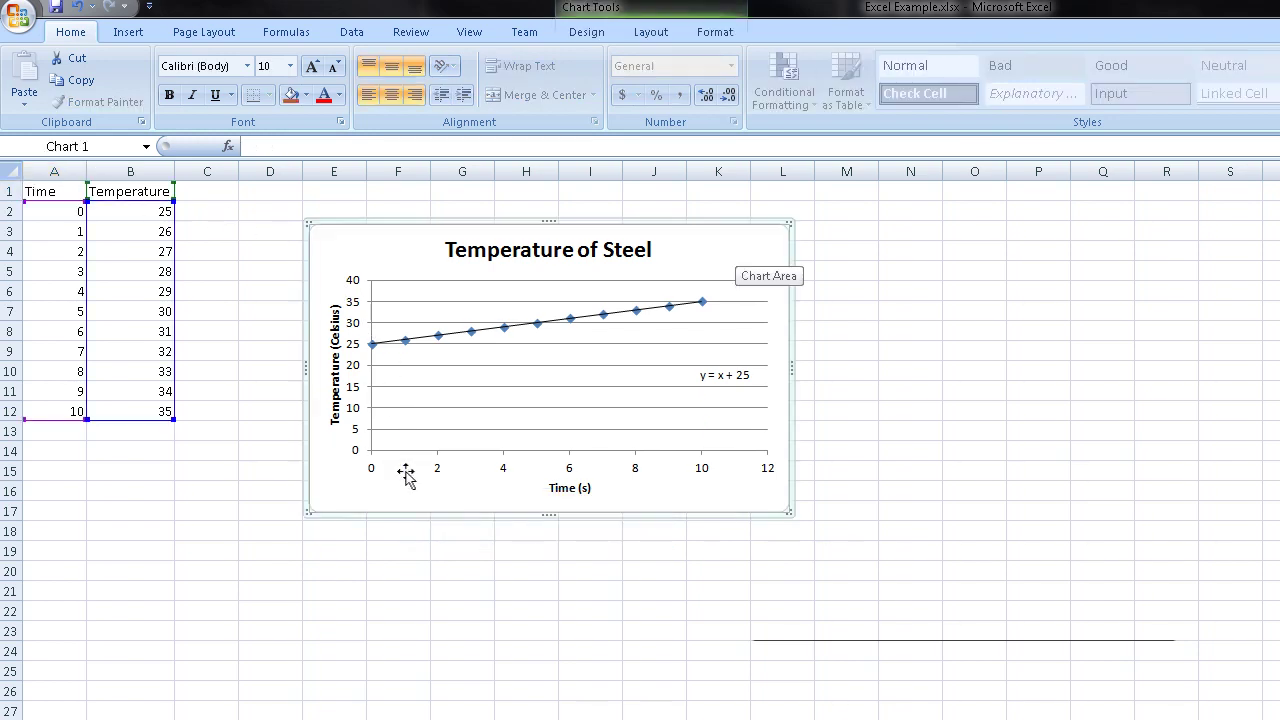